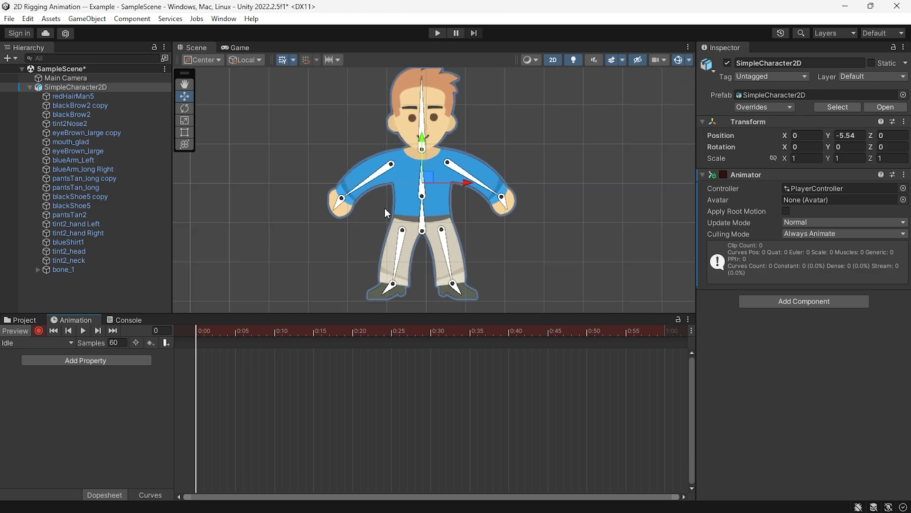
{"action": "scroll", "coordinate": [422, 178], "scroll_direction": "up", "scroll_amount": 5}
{"action": "scroll", "coordinate": [384, 188], "scroll_direction": "down", "scroll_amount": 2}
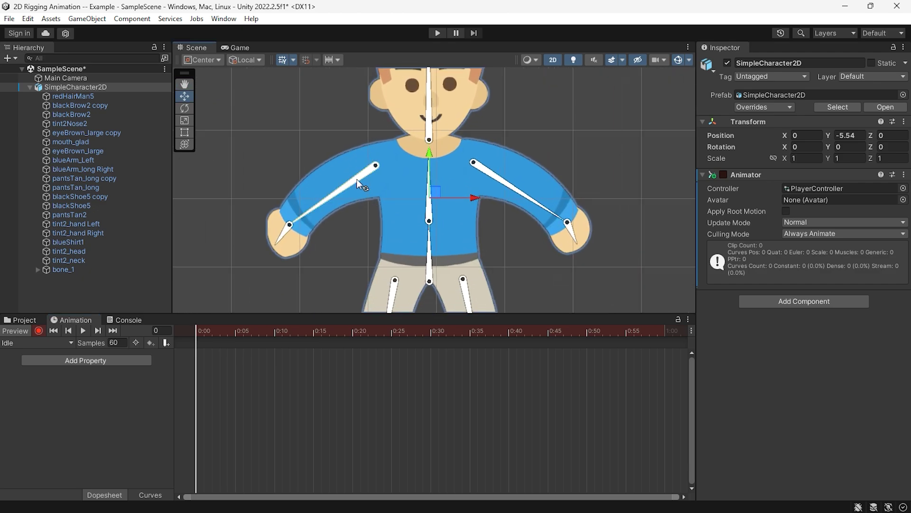
Rotate bone_7 and the right-arm bone downward, keyframing both arm rotations in Idle
{"action": "left_click_drag", "start_coordinate": [357, 179], "coordinate": [361, 199]}
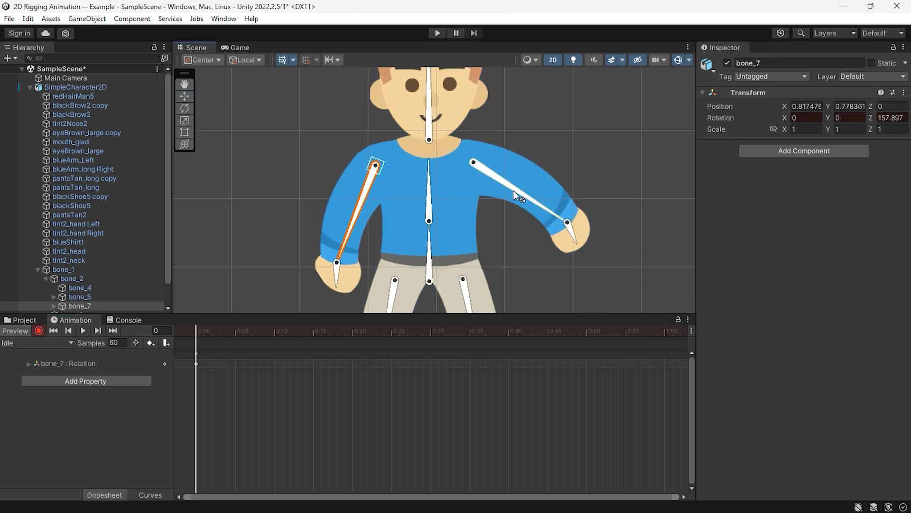
{"action": "left_click_drag", "start_coordinate": [514, 190], "coordinate": [499, 208]}
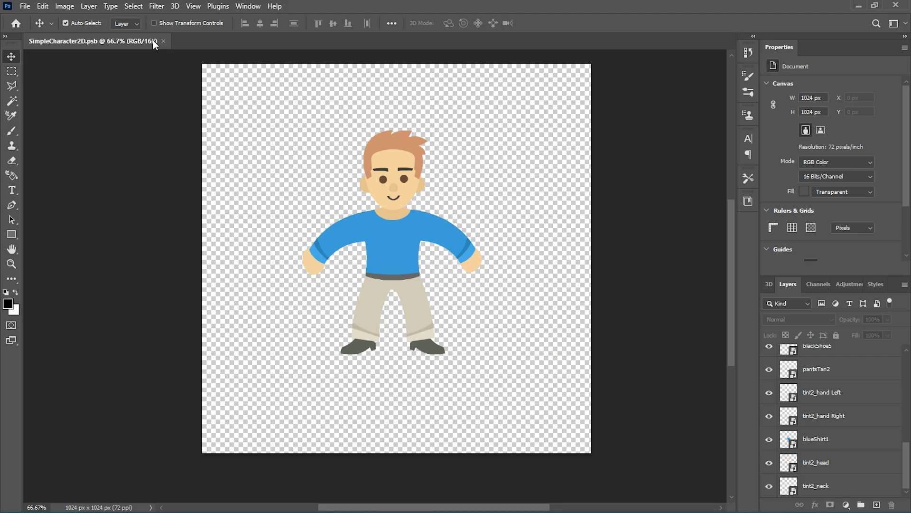
Create a new 1024×1024 document from the presets
{"action": "left_click", "coordinate": [25, 6]}
{"action": "left_click", "coordinate": [33, 22]}
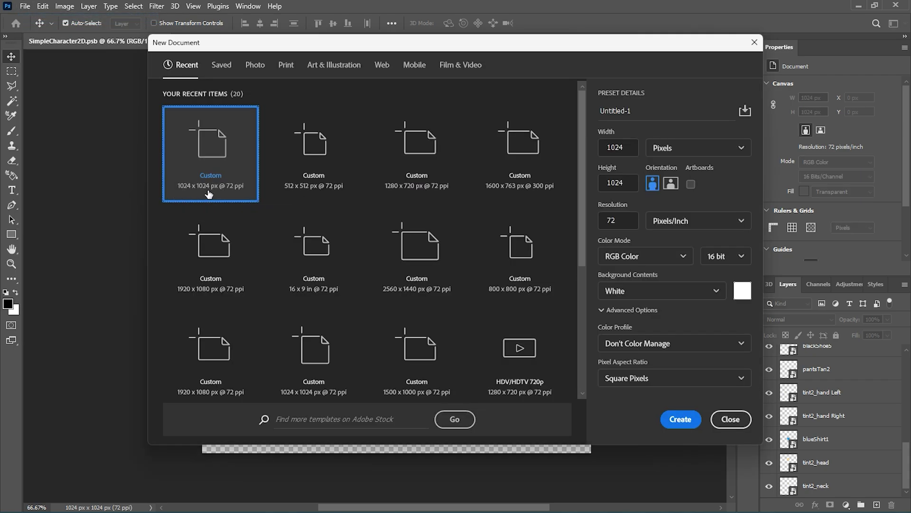
{"action": "left_click", "coordinate": [676, 418]}
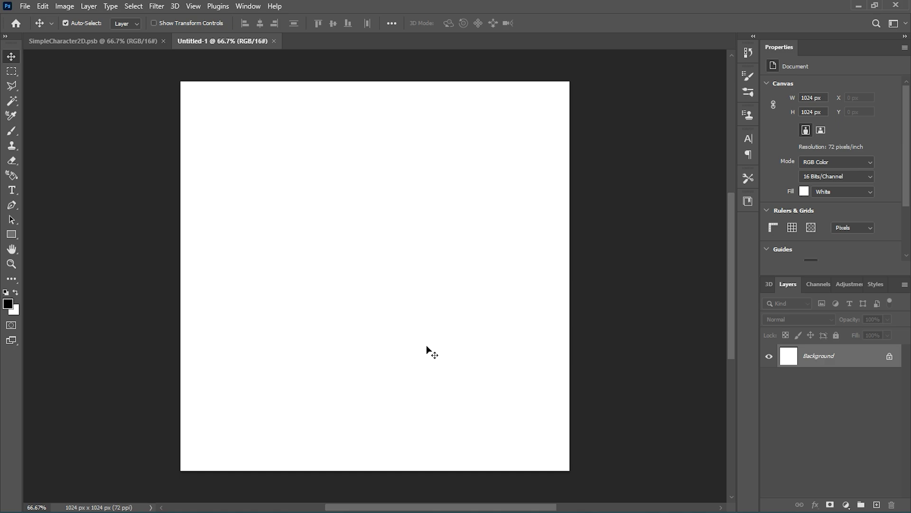
Unlock the background, add a new transparent layer and hide Layer 0
{"action": "left_click", "coordinate": [890, 355]}
{"action": "left_click", "coordinate": [877, 504]}
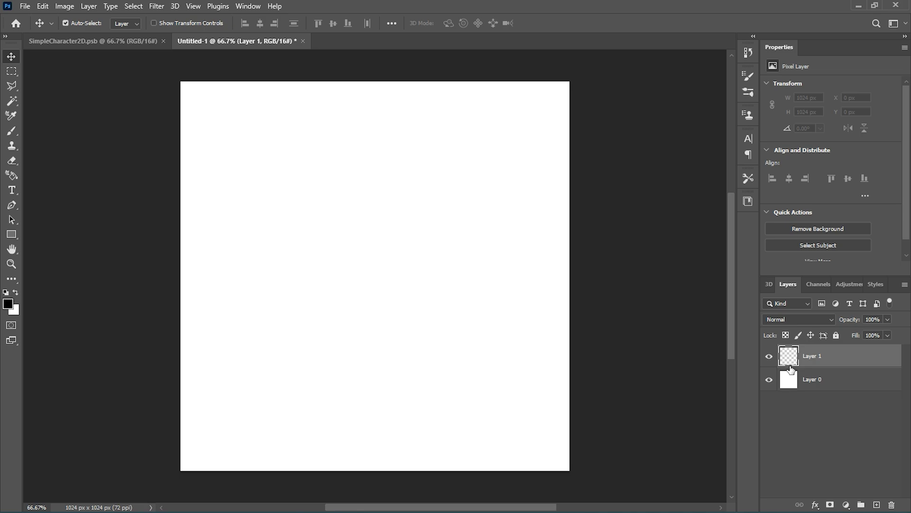
{"action": "left_click", "coordinate": [768, 379]}
Draw an ellipse on the new layer with the Ellipse Tool
{"action": "right_click", "coordinate": [13, 234]}
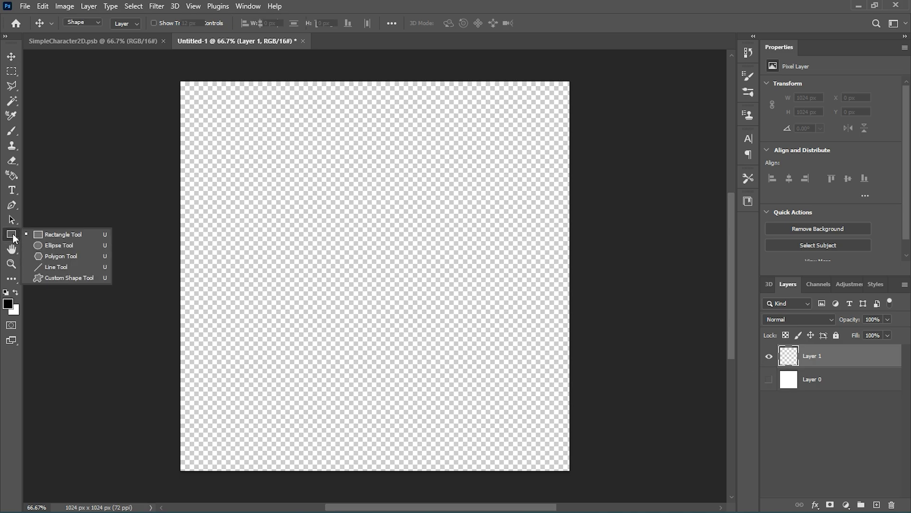
{"action": "left_click", "coordinate": [39, 245]}
{"action": "left_click_drag", "start_coordinate": [434, 188], "coordinate": [418, 162]}
{"action": "left_click_drag", "start_coordinate": [345, 264], "coordinate": [315, 276]}
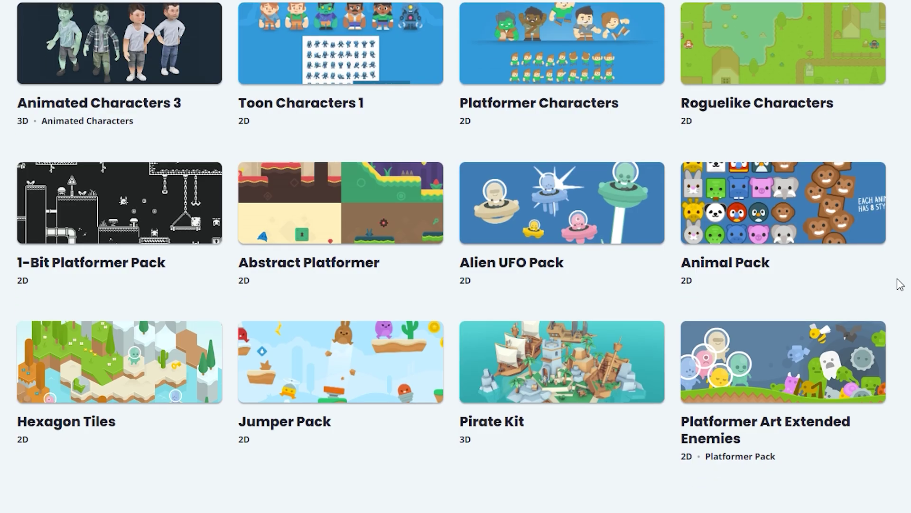
{"action": "scroll", "coordinate": [899, 285], "scroll_direction": "up", "scroll_amount": 4}
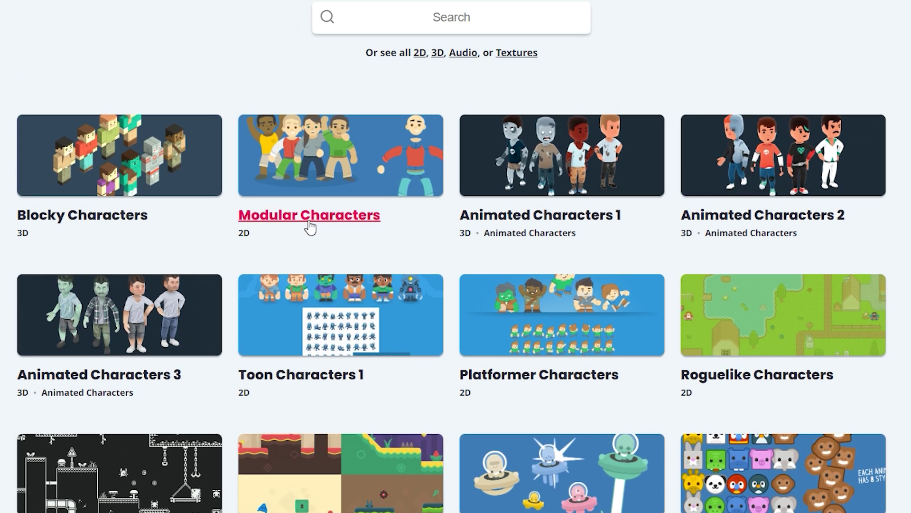
Open the Modular Characters pack page on Kenney.nl
{"action": "left_click", "coordinate": [310, 215]}
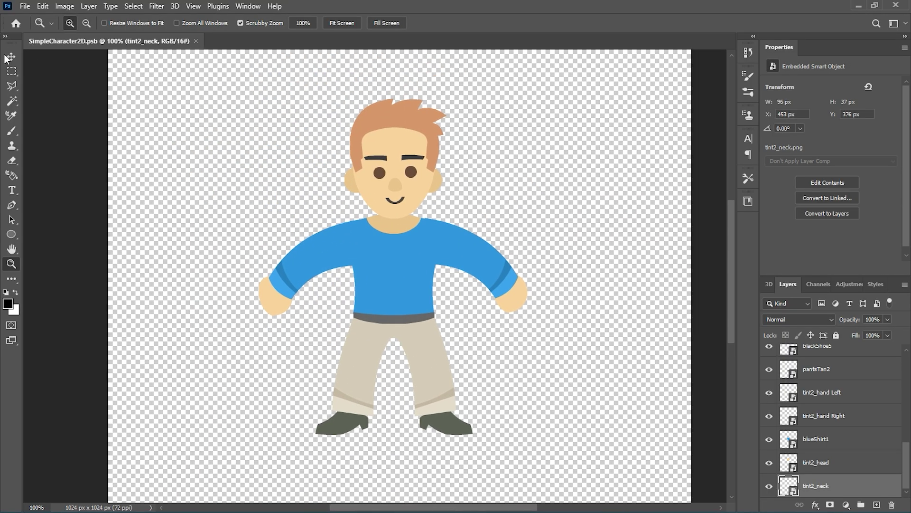
Test-move the right pants leg and right arm with the Move tool, undoing each
{"action": "left_click", "coordinate": [7, 58]}
{"action": "left_click_drag", "start_coordinate": [435, 359], "coordinate": [538, 378]}
{"action": "key", "text": "ctrl+z"}
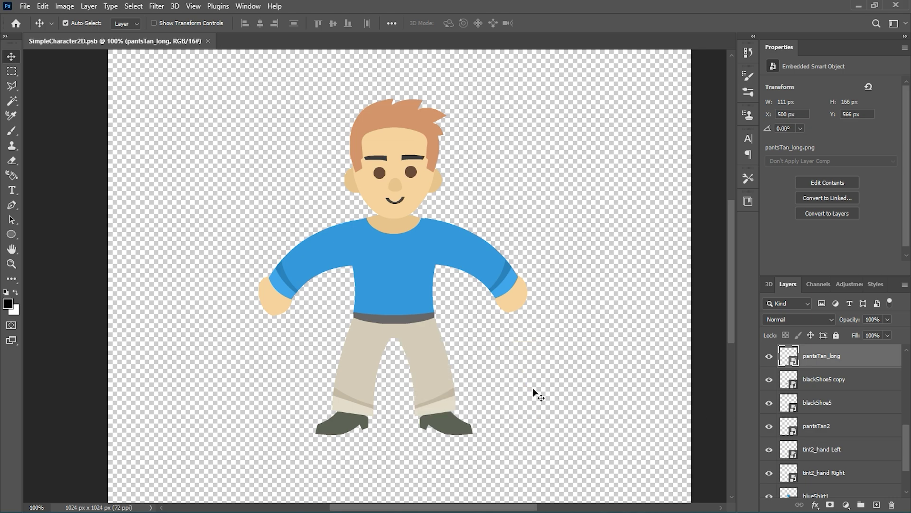
{"action": "left_click_drag", "start_coordinate": [483, 267], "coordinate": [516, 235]}
{"action": "key", "text": "ctrl+z"}
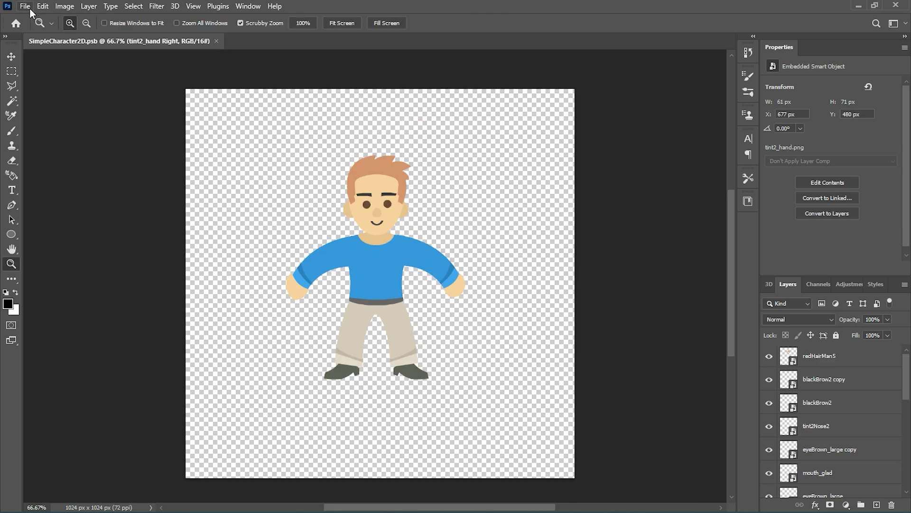
Start Save As with Large Document Format (*.PSB) as the file type
{"action": "left_click", "coordinate": [27, 7]}
{"action": "left_click", "coordinate": [42, 143]}
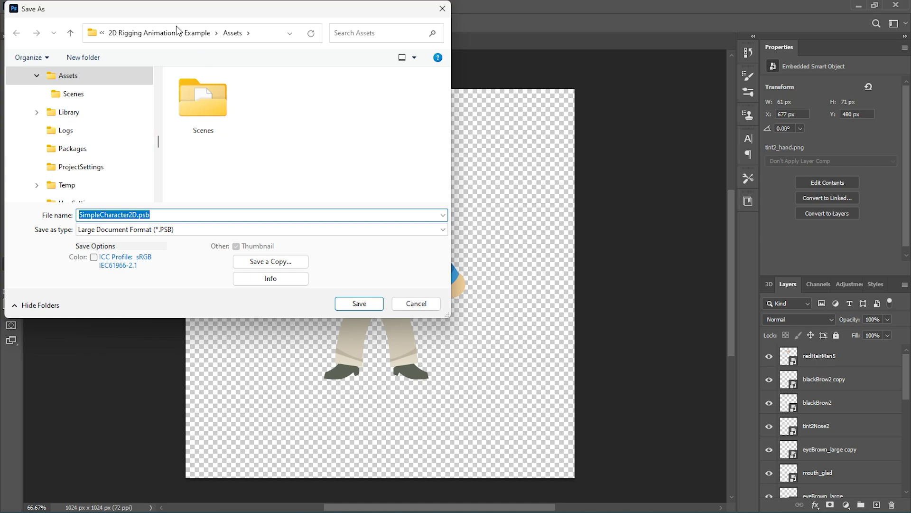
{"action": "left_click", "coordinate": [135, 230]}
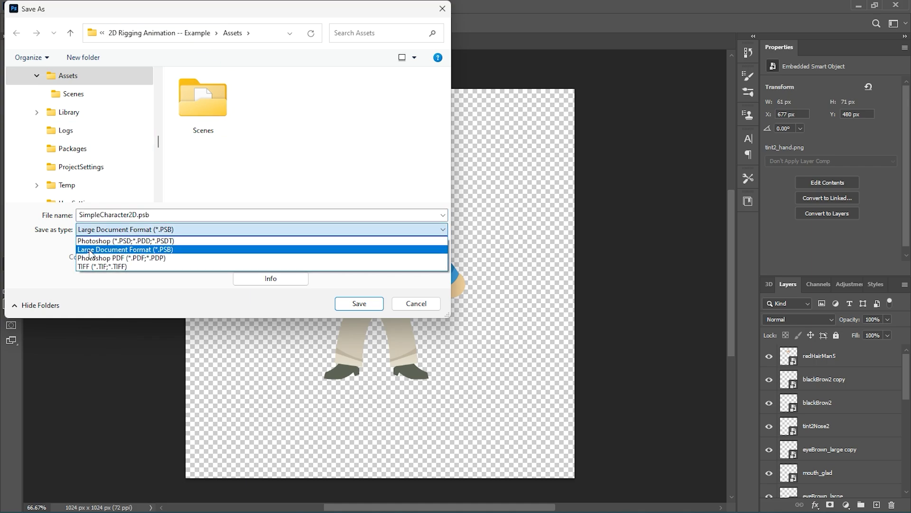
{"action": "left_click", "coordinate": [153, 251]}
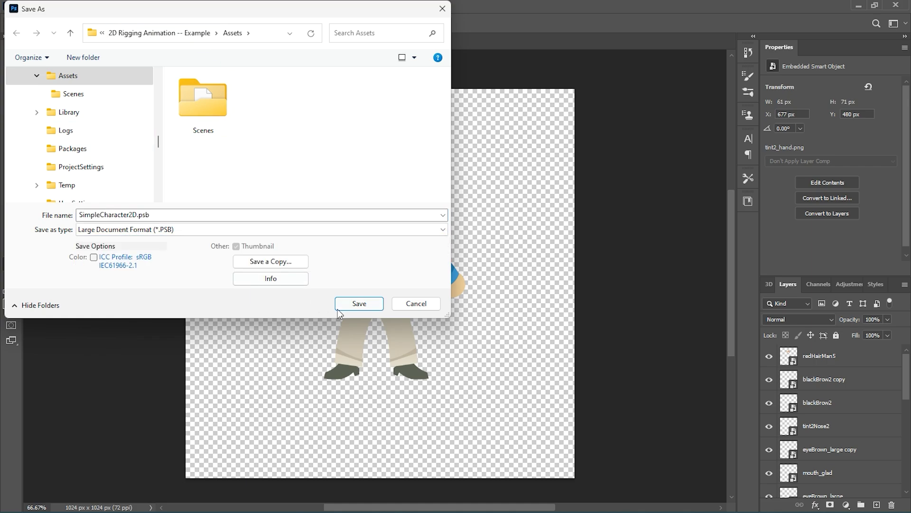
Save the PSB into Assets and reapply its import with Full Rect mesh type
{"action": "left_click", "coordinate": [349, 305]}
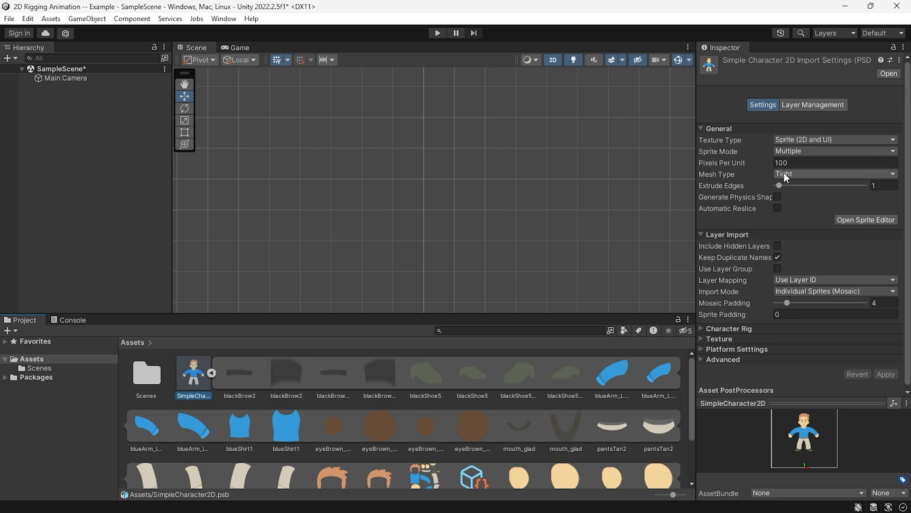
{"action": "left_click", "coordinate": [780, 177]}
{"action": "left_click", "coordinate": [801, 188]}
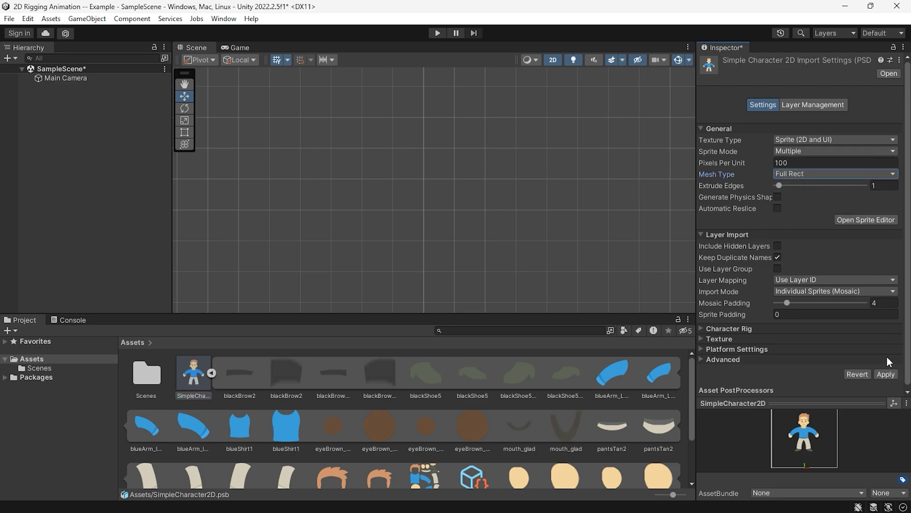
{"action": "left_click", "coordinate": [886, 376]}
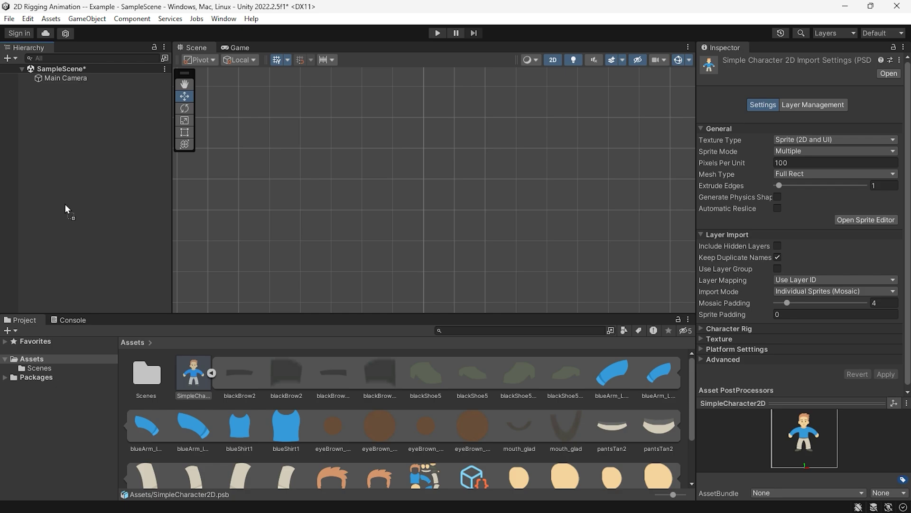
Place SimpleCharacter2D in the scene, move it down into frame, and expand its parts
{"action": "left_click_drag", "start_coordinate": [200, 381], "coordinate": [66, 205]}
{"action": "scroll", "coordinate": [400, 203], "scroll_direction": "down", "scroll_amount": 3}
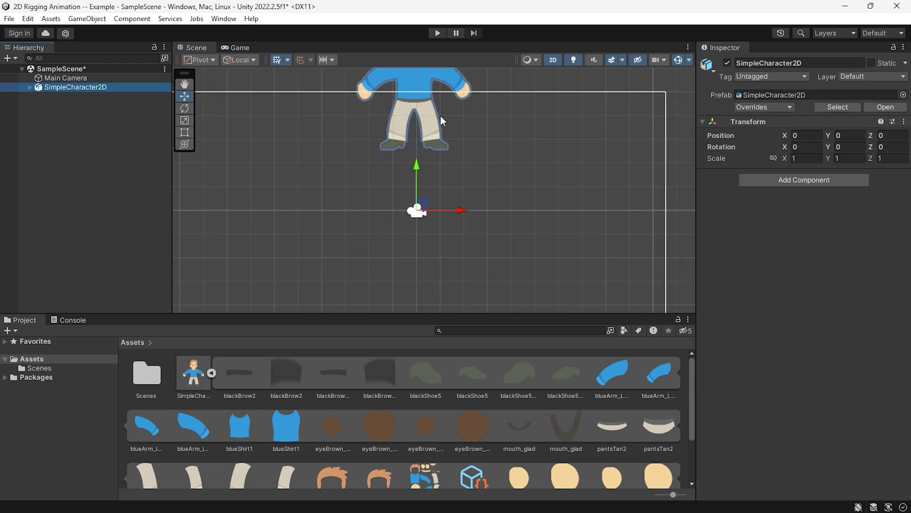
{"action": "middle_click_drag", "start_coordinate": [441, 116], "coordinate": [527, 182]}
{"action": "left_click_drag", "start_coordinate": [528, 182], "coordinate": [520, 277]}
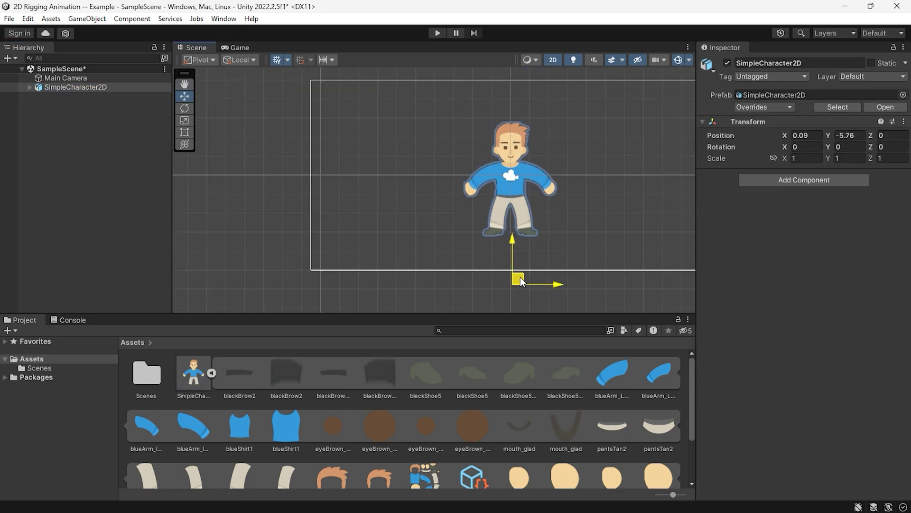
{"action": "key", "text": "f"}
{"action": "left_click", "coordinate": [30, 87]}
{"action": "left_click", "coordinate": [82, 105]}
{"action": "left_click", "coordinate": [93, 142]}
{"action": "left_click", "coordinate": [90, 161]}
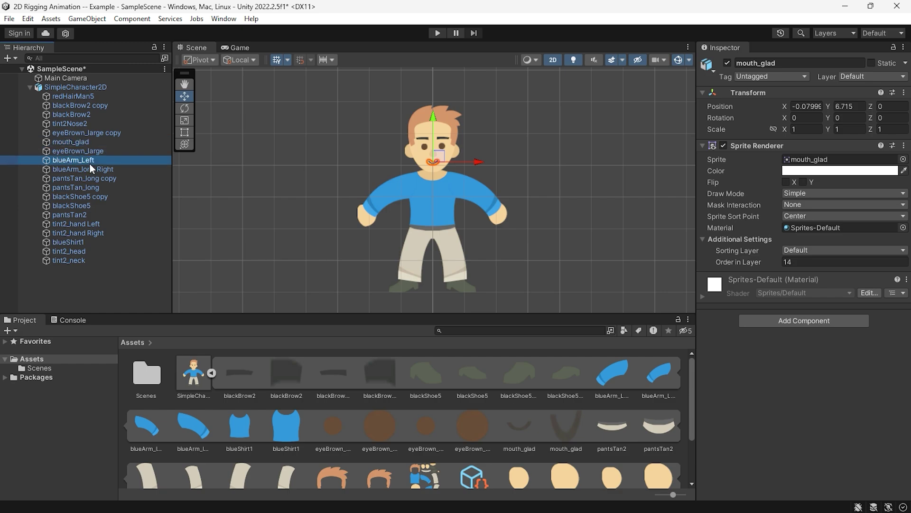
{"action": "left_click", "coordinate": [85, 205]}
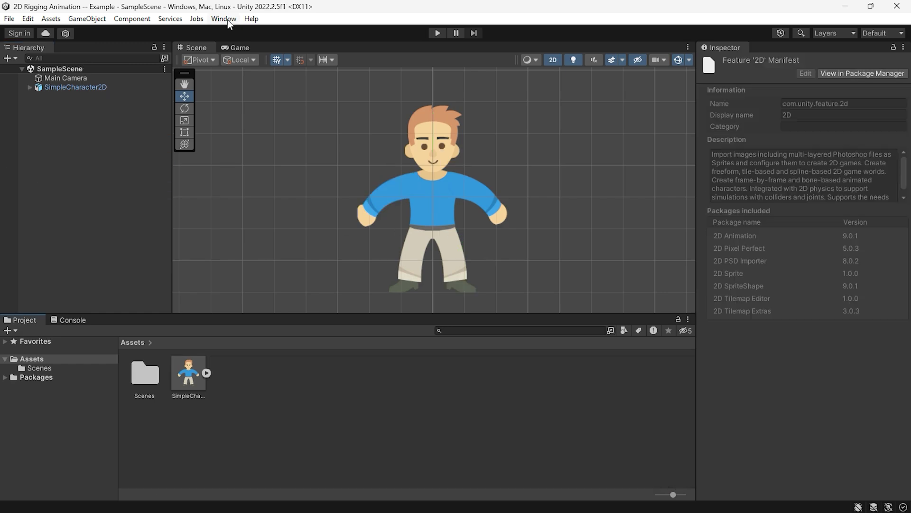
{"action": "left_click", "coordinate": [227, 22]}
{"action": "left_click", "coordinate": [250, 147]}
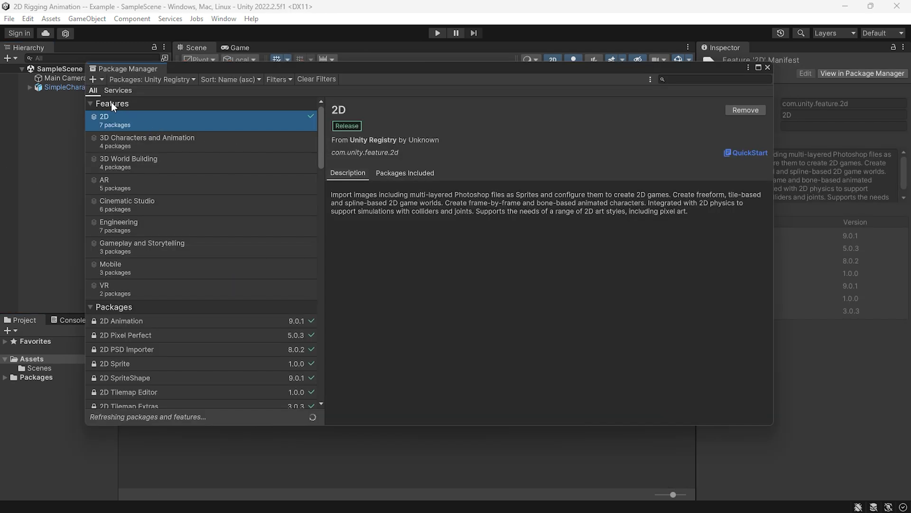
{"action": "left_click", "coordinate": [406, 172]}
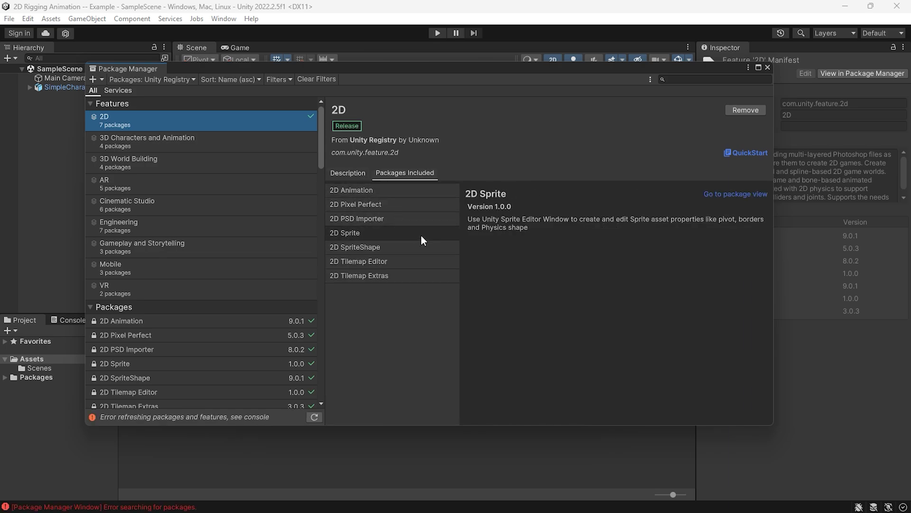
{"action": "left_click", "coordinate": [768, 68]}
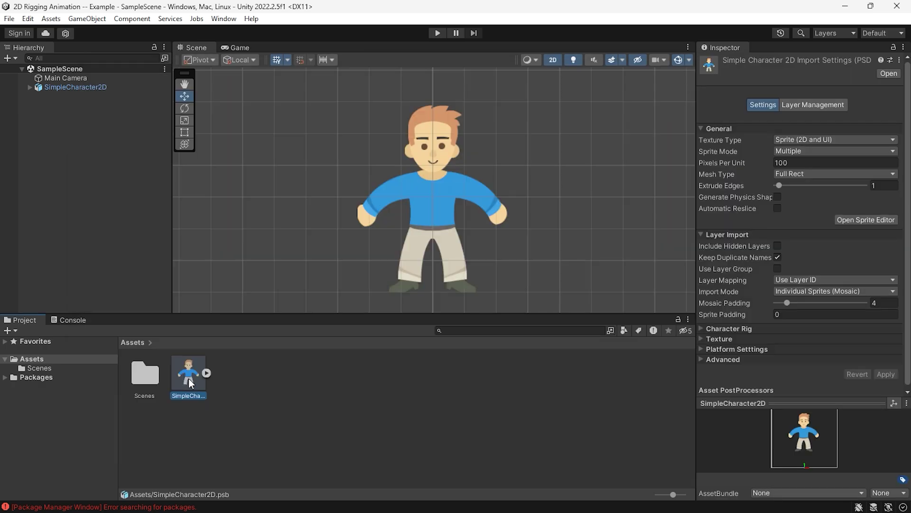
Inspect the pants leg, shoe and arm sprites in the Sprite Editor, then open its mode list
{"action": "left_click", "coordinate": [866, 220]}
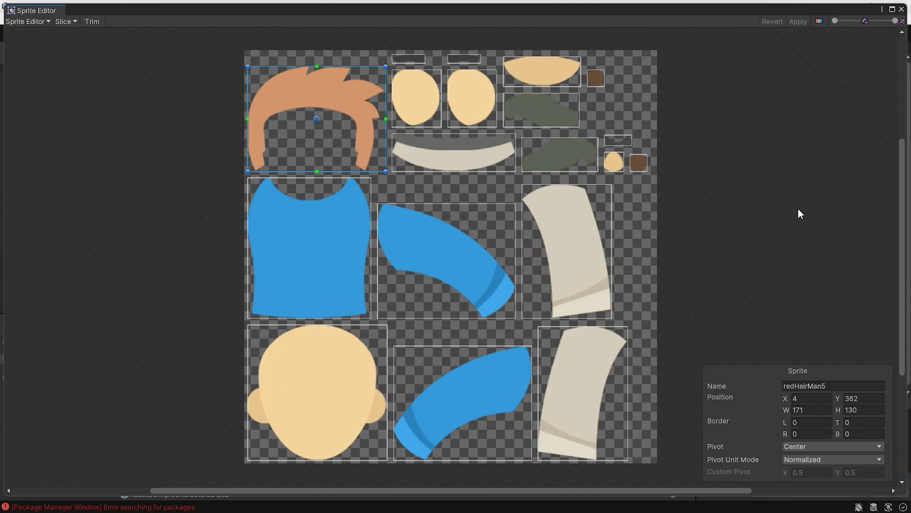
{"action": "left_click", "coordinate": [476, 272]}
{"action": "left_click", "coordinate": [550, 271]}
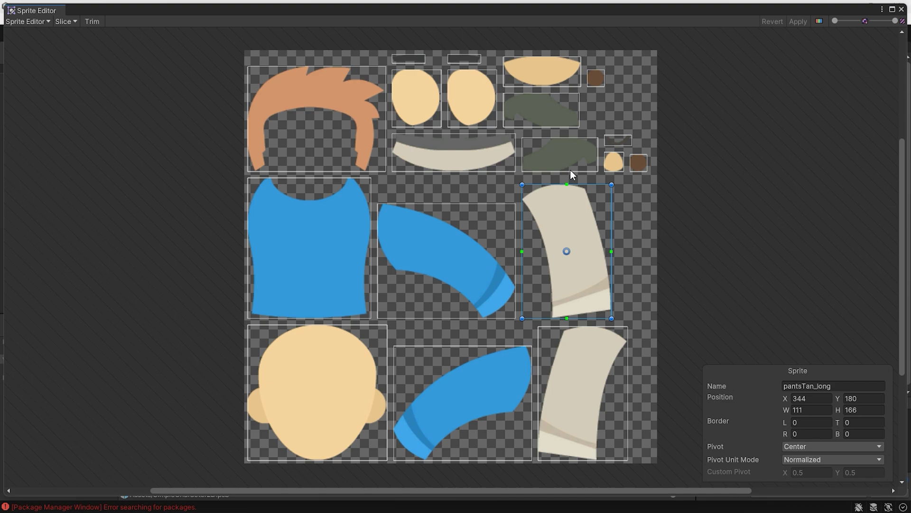
{"action": "left_click", "coordinate": [570, 156]}
{"action": "left_click", "coordinate": [540, 116]}
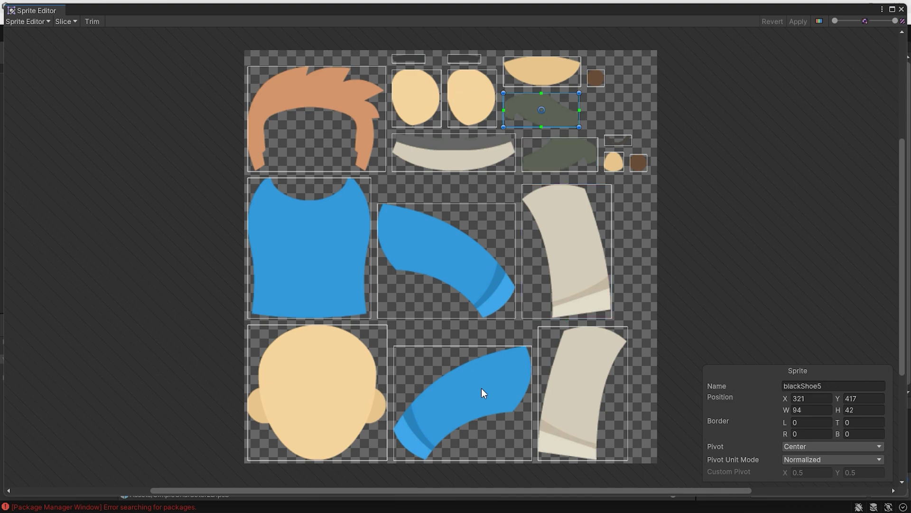
{"action": "left_click", "coordinate": [487, 400]}
{"action": "left_click", "coordinate": [27, 22]}
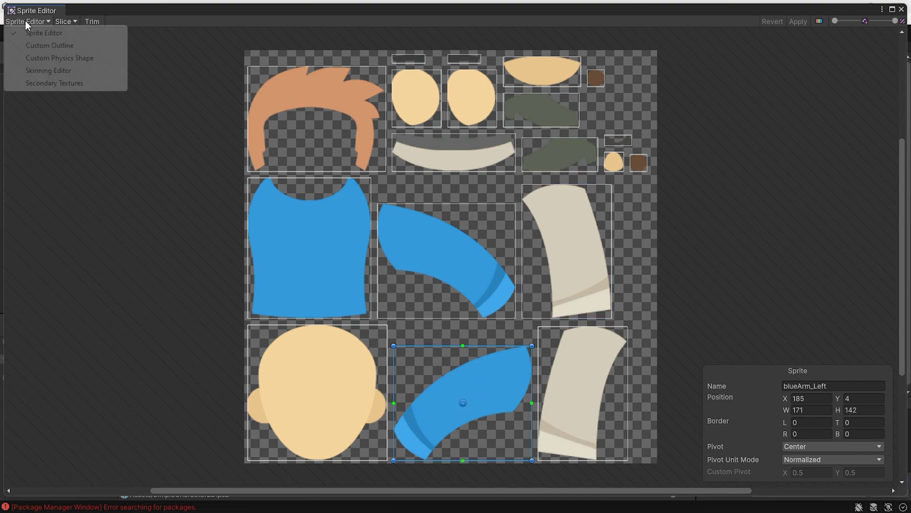
In the Skinning Editor, draw the spine chain from waist through chest to head
{"action": "left_click", "coordinate": [48, 71]}
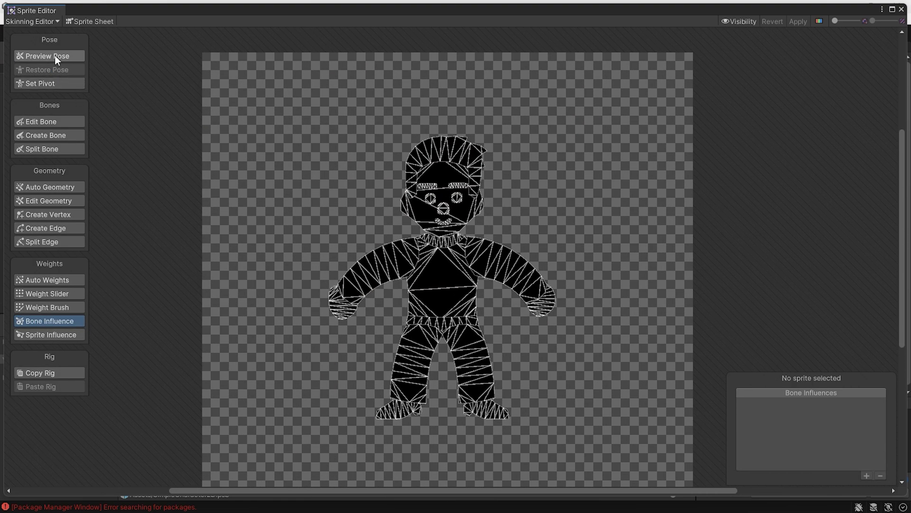
{"action": "left_click", "coordinate": [54, 56]}
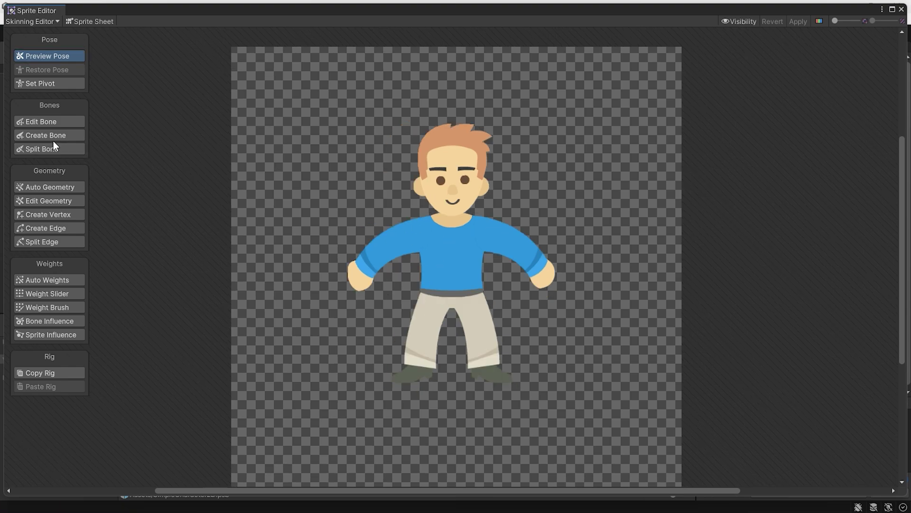
{"action": "left_click", "coordinate": [35, 137]}
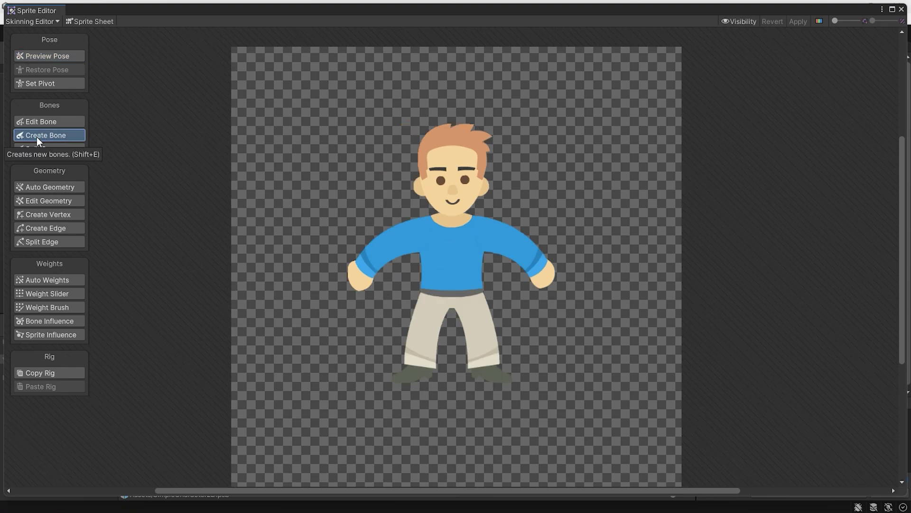
{"action": "scroll", "coordinate": [456, 306], "scroll_direction": "up", "scroll_amount": 3}
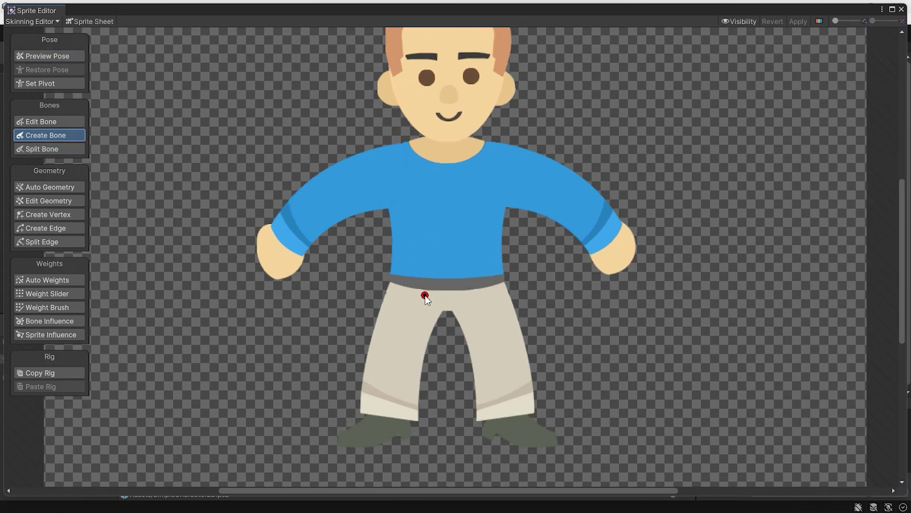
{"action": "scroll", "coordinate": [467, 335], "scroll_direction": "up", "scroll_amount": 2}
{"action": "scroll", "coordinate": [460, 346], "scroll_direction": "up", "scroll_amount": 2}
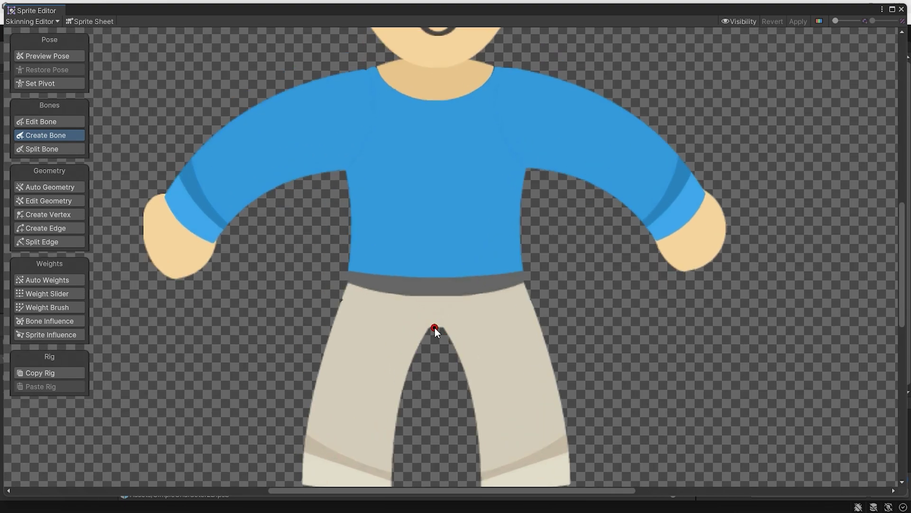
{"action": "left_click", "coordinate": [436, 326]}
{"action": "left_click", "coordinate": [435, 214]}
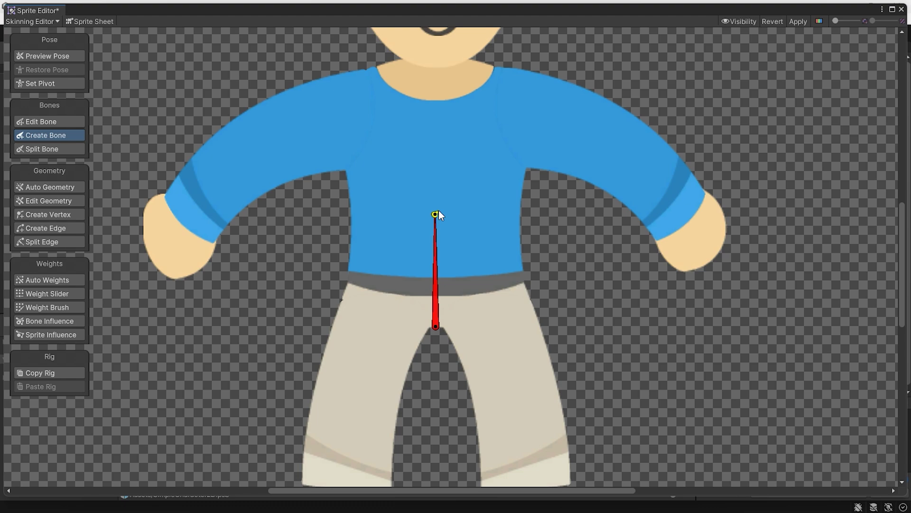
{"action": "left_click", "coordinate": [418, 94]}
{"action": "scroll", "coordinate": [455, 250], "scroll_direction": "down", "scroll_amount": 1}
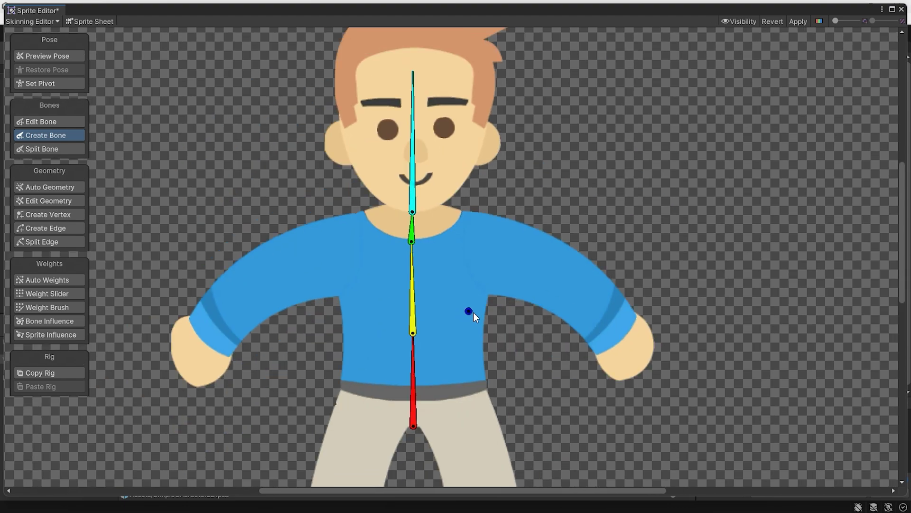
Add bones for both arms with a hand, and both legs with feet
{"action": "left_click", "coordinate": [380, 333]}
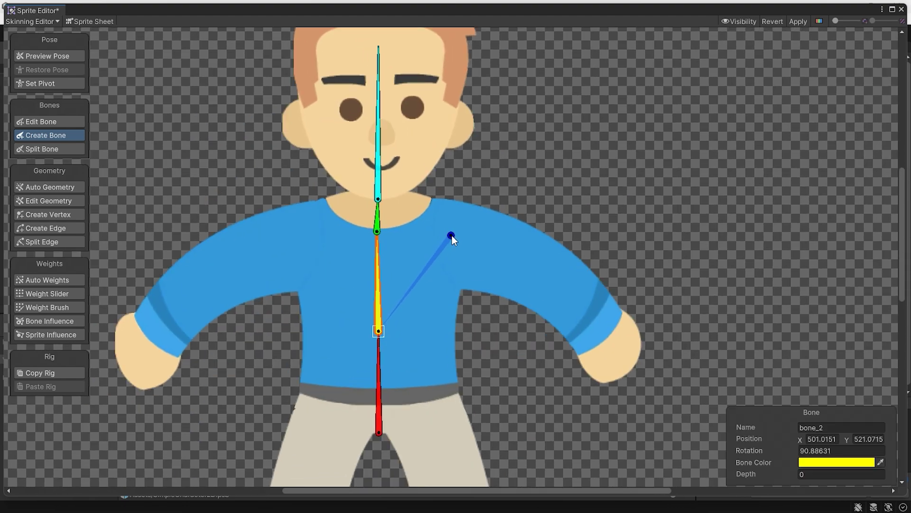
{"action": "left_click", "coordinate": [604, 334]}
{"action": "left_click", "coordinate": [621, 368]}
{"action": "right_click", "coordinate": [620, 368]}
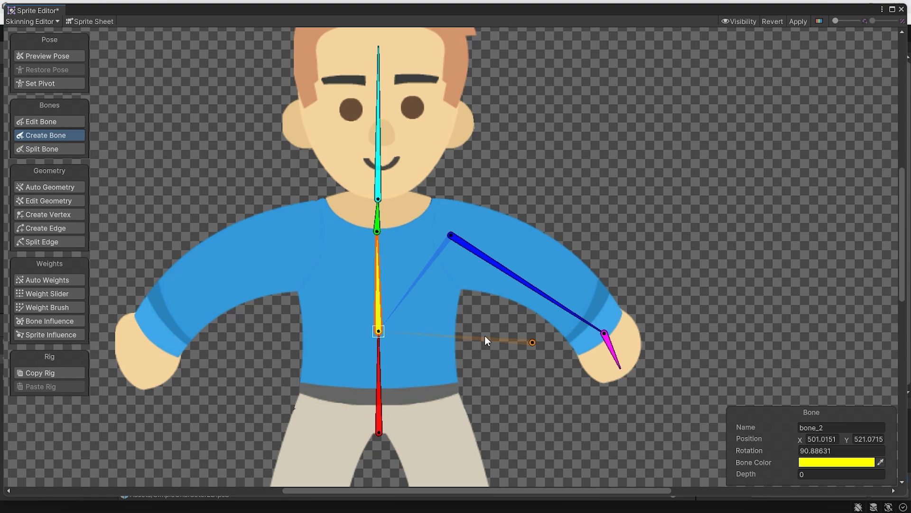
{"action": "left_click", "coordinate": [150, 336]}
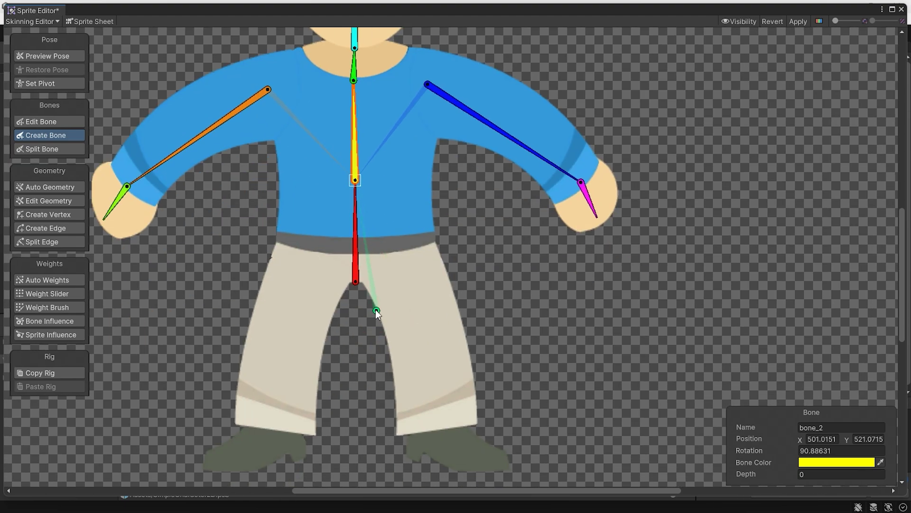
{"action": "left_click", "coordinate": [356, 285]}
{"action": "scroll", "coordinate": [356, 278], "scroll_direction": "up", "scroll_amount": 3}
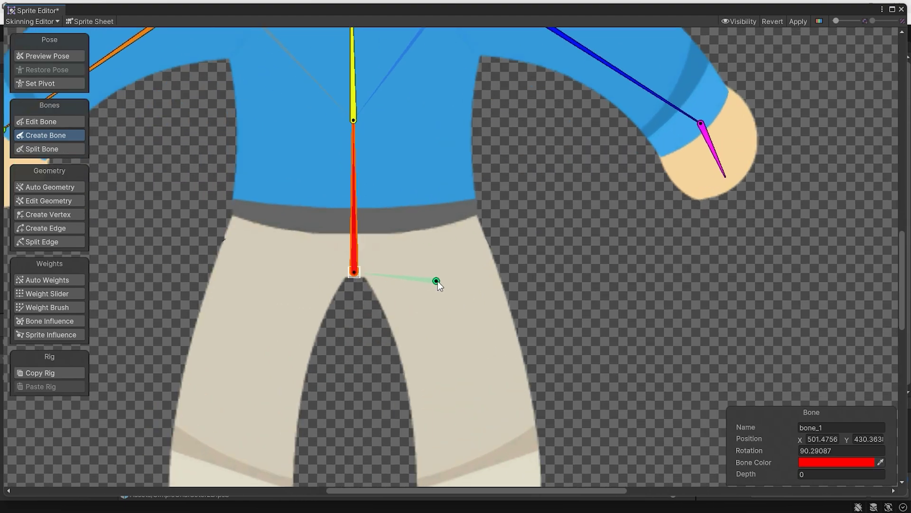
{"action": "left_click", "coordinate": [434, 266]}
{"action": "scroll", "coordinate": [482, 394], "scroll_direction": "down", "scroll_amount": 3}
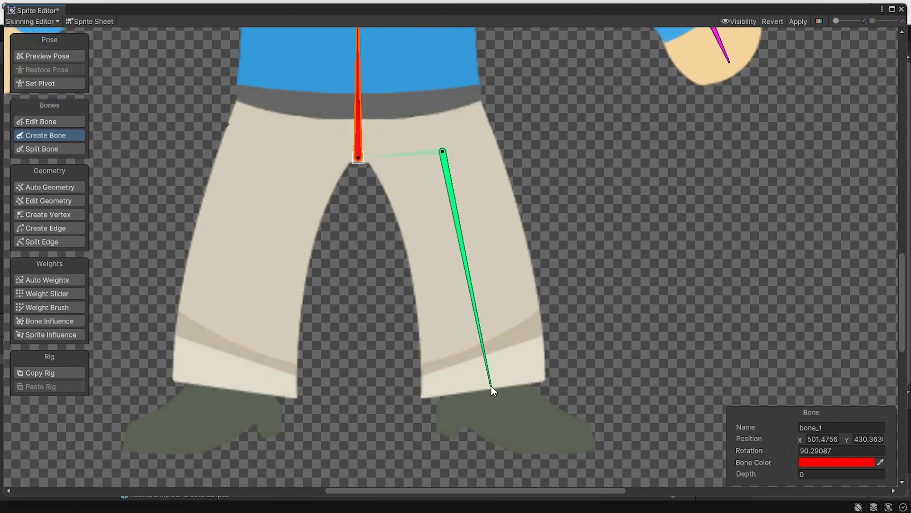
{"action": "left_click", "coordinate": [491, 386]}
{"action": "left_click", "coordinate": [279, 157]}
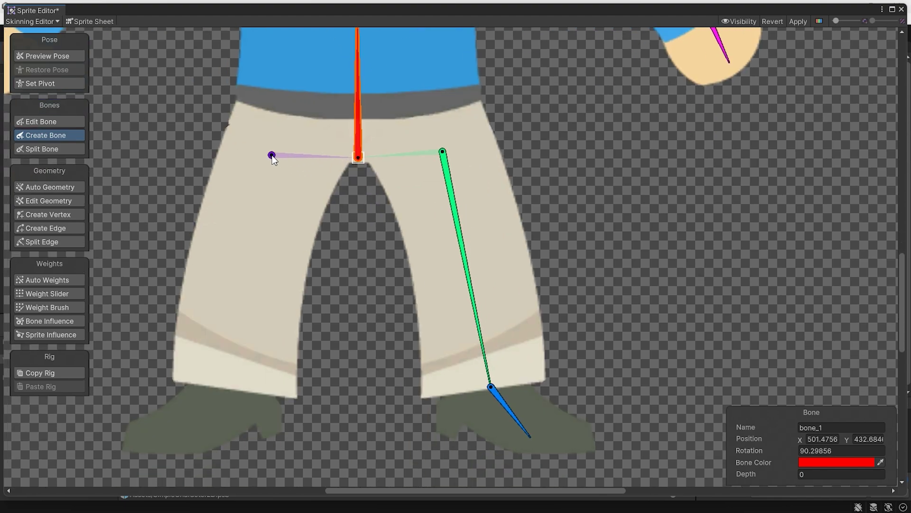
{"action": "left_click", "coordinate": [231, 389]}
{"action": "scroll", "coordinate": [521, 219], "scroll_direction": "up", "scroll_amount": 1}
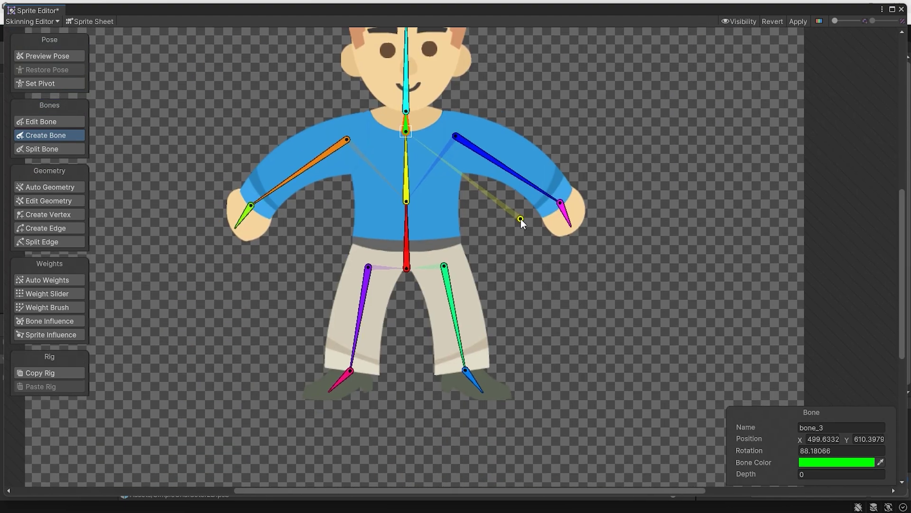
{"action": "scroll", "coordinate": [469, 281], "scroll_direction": "up", "scroll_amount": 1}
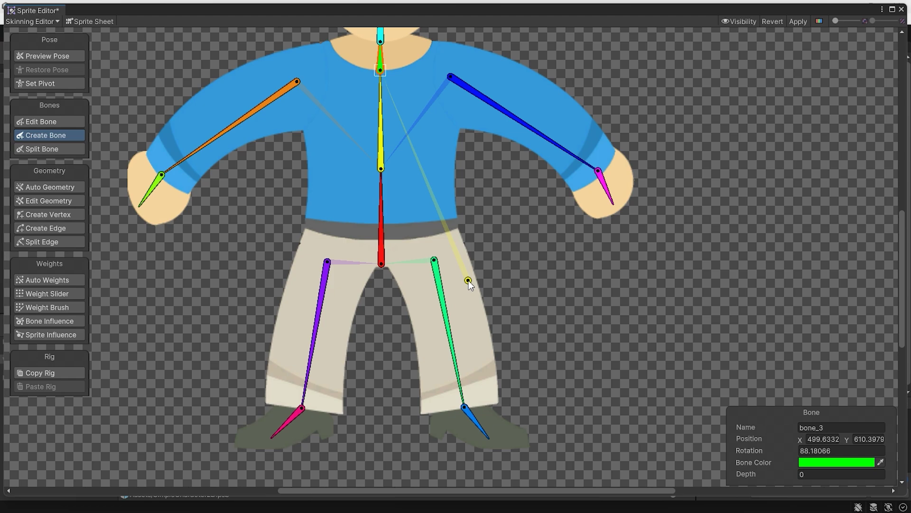
Run Auto Geometry with Weights enabled using Generate For All Visible
{"action": "left_click", "coordinate": [36, 187]}
{"action": "middle_click_drag", "start_coordinate": [448, 207], "coordinate": [461, 242]}
{"action": "scroll", "coordinate": [461, 242], "scroll_direction": "down", "scroll_amount": 1}
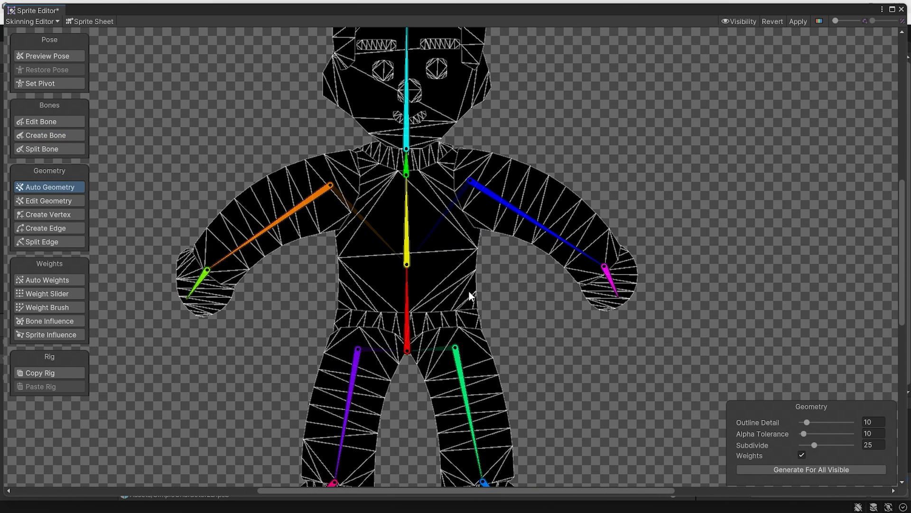
{"action": "scroll", "coordinate": [469, 291], "scroll_direction": "down", "scroll_amount": 1}
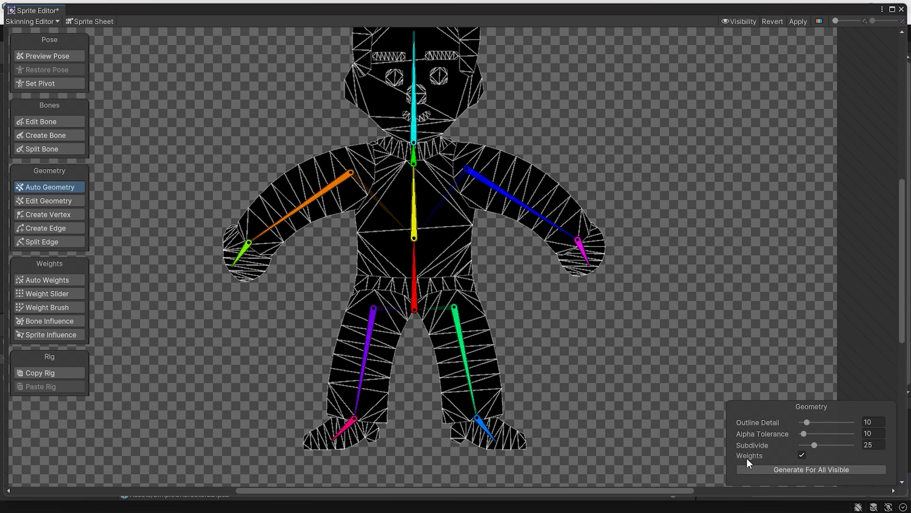
{"action": "left_click", "coordinate": [842, 471]}
{"action": "scroll", "coordinate": [458, 288], "scroll_direction": "down", "scroll_amount": 2}
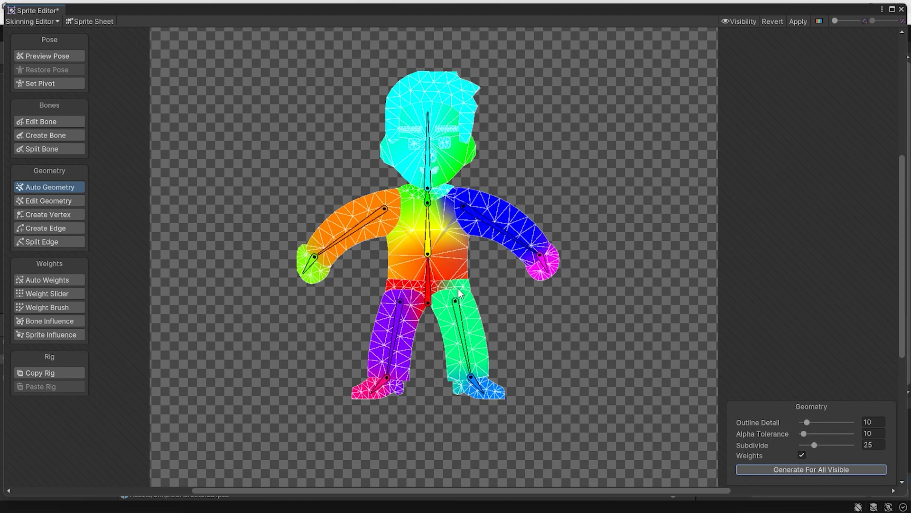
{"action": "scroll", "coordinate": [473, 256], "scroll_direction": "up", "scroll_amount": 1}
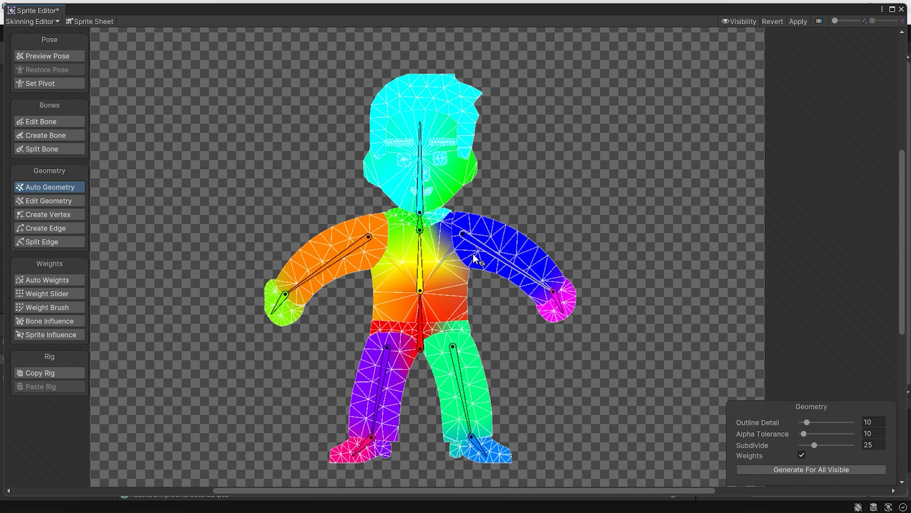
{"action": "scroll", "coordinate": [473, 254], "scroll_direction": "up", "scroll_amount": 1}
In Preview Pose, test-bend the arm, spine, root and both legs, resetting after each
{"action": "left_click", "coordinate": [45, 58]}
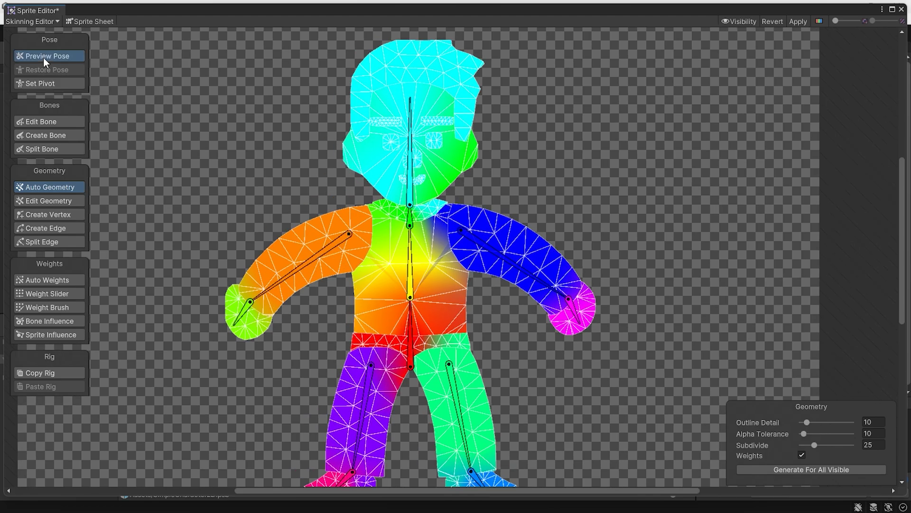
{"action": "scroll", "coordinate": [523, 291], "scroll_direction": "up", "scroll_amount": 2}
{"action": "left_click_drag", "start_coordinate": [521, 266], "coordinate": [484, 287]}
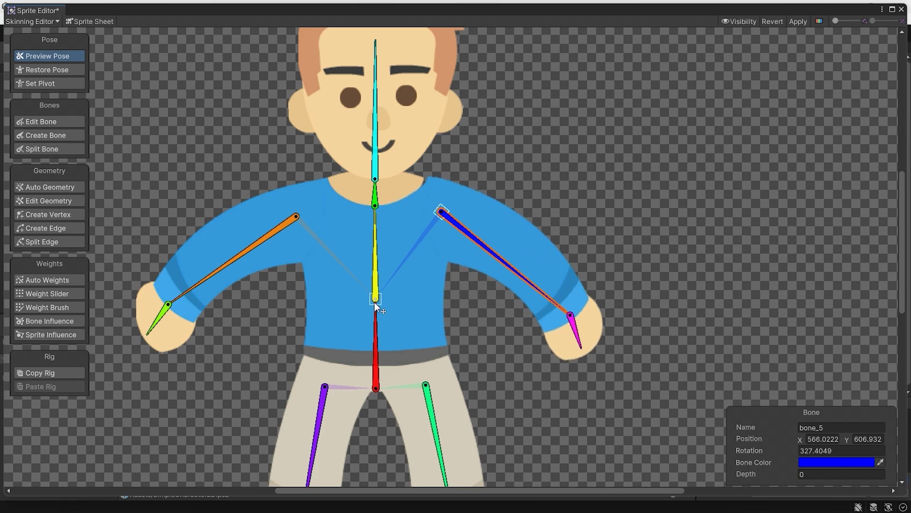
{"action": "mouse_move", "coordinate": [378, 302]}
{"action": "left_mouse_down"}
{"action": "mouse_move", "coordinate": [344, 282]}
{"action": "mouse_move", "coordinate": [390, 281]}
{"action": "left_mouse_up"}
{"action": "key", "text": "shift+1"}
{"action": "left_click_drag", "start_coordinate": [375, 335], "coordinate": [342, 345]}
{"action": "key", "text": "shift+2"}
{"action": "middle_click_drag", "start_coordinate": [474, 402], "coordinate": [538, 266]}
{"action": "mouse_move", "coordinate": [492, 309]}
{"action": "left_mouse_down"}
{"action": "mouse_move", "coordinate": [540, 292]}
{"action": "mouse_move", "coordinate": [538, 286]}
{"action": "left_mouse_up"}
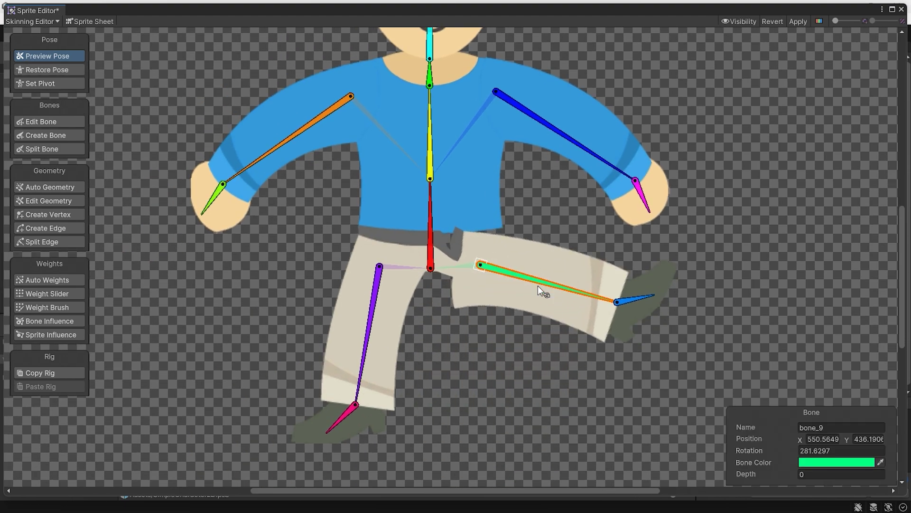
{"action": "key", "text": "shift+2"}
{"action": "mouse_move", "coordinate": [373, 318]}
{"action": "left_mouse_down"}
{"action": "mouse_move", "coordinate": [338, 301]}
{"action": "mouse_move", "coordinate": [435, 328]}
{"action": "left_mouse_up"}
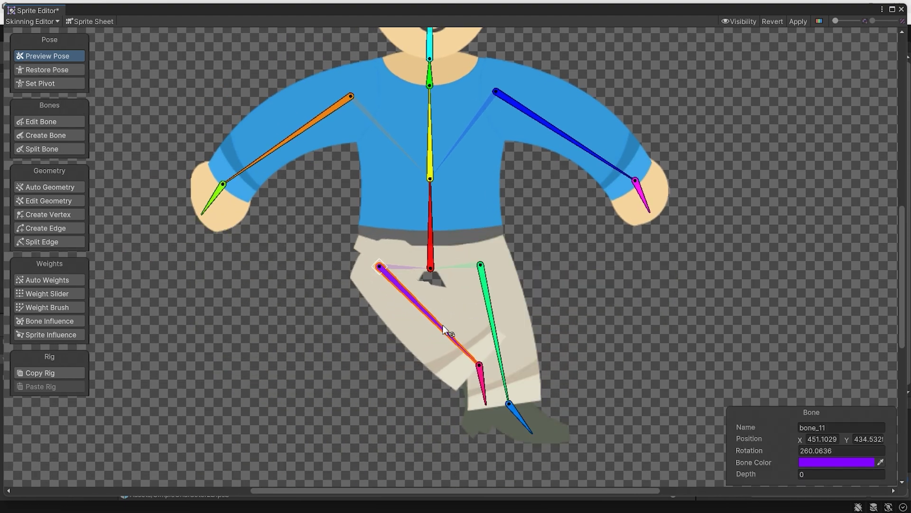
{"action": "key", "text": "shift+2"}
Swing the image-left arm and the head bone, then restore the rest pose
{"action": "middle_click_drag", "start_coordinate": [260, 165], "coordinate": [289, 262]}
{"action": "left_click", "coordinate": [301, 220]}
{"action": "left_click_drag", "start_coordinate": [301, 220], "coordinate": [258, 217]}
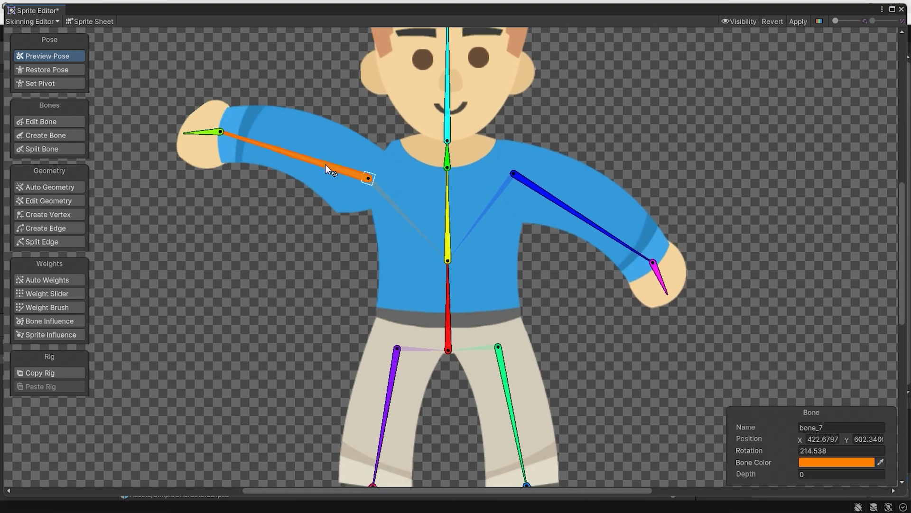
{"action": "key", "text": "shift+2"}
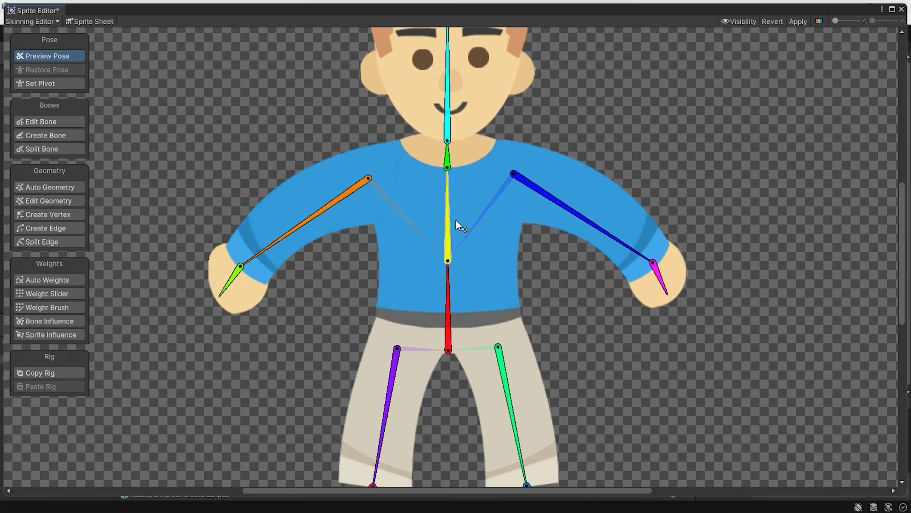
{"action": "middle_click_drag", "start_coordinate": [456, 220], "coordinate": [461, 312]}
{"action": "mouse_move", "coordinate": [436, 223]}
{"action": "left_mouse_down"}
{"action": "mouse_move", "coordinate": [385, 241]}
{"action": "mouse_move", "coordinate": [388, 233]}
{"action": "left_mouse_up"}
{"action": "key", "text": "shift+2"}
{"action": "middle_click_drag", "start_coordinate": [388, 233], "coordinate": [377, 9]}
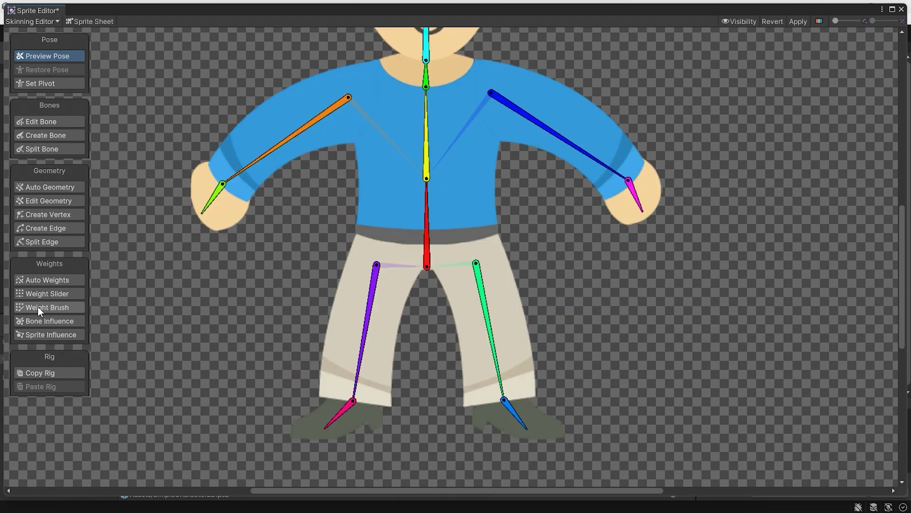
Paint hip weight across the pelvis and trouser leg top, lowering brush Step to 30
{"action": "left_click", "coordinate": [39, 309]}
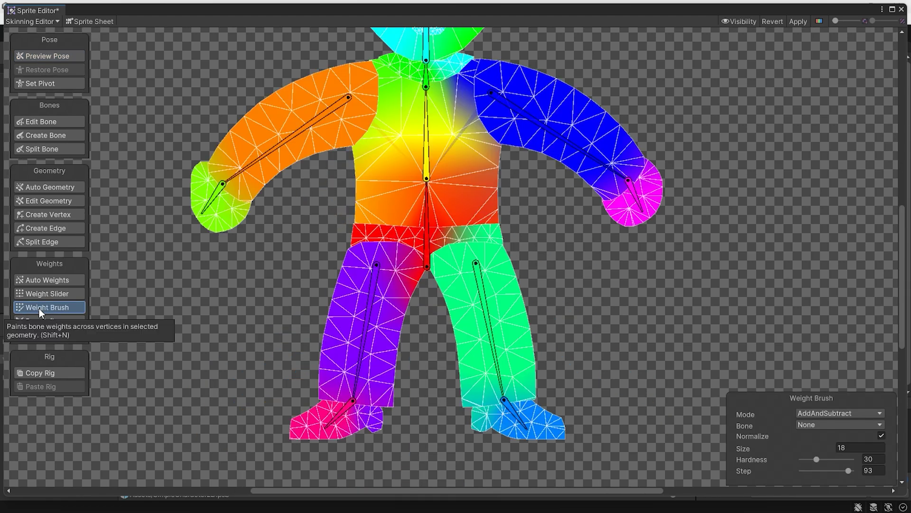
{"action": "left_click", "coordinate": [398, 278]}
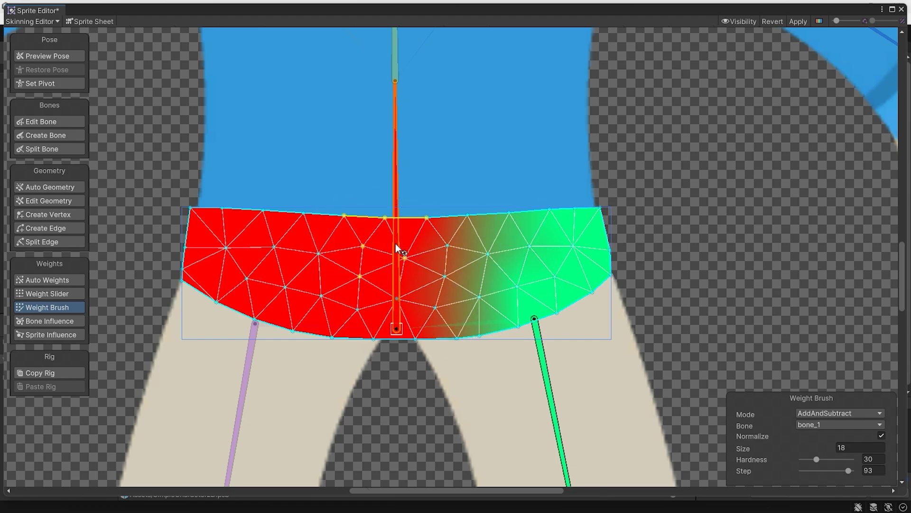
{"action": "mouse_move", "coordinate": [519, 305]}
{"action": "left_mouse_down"}
{"action": "mouse_move", "coordinate": [522, 313]}
{"action": "mouse_move", "coordinate": [504, 240]}
{"action": "mouse_move", "coordinate": [569, 229]}
{"action": "mouse_move", "coordinate": [600, 253]}
{"action": "mouse_move", "coordinate": [612, 297]}
{"action": "mouse_move", "coordinate": [610, 286]}
{"action": "mouse_move", "coordinate": [508, 305]}
{"action": "mouse_move", "coordinate": [538, 325]}
{"action": "mouse_move", "coordinate": [494, 309]}
{"action": "left_mouse_up"}
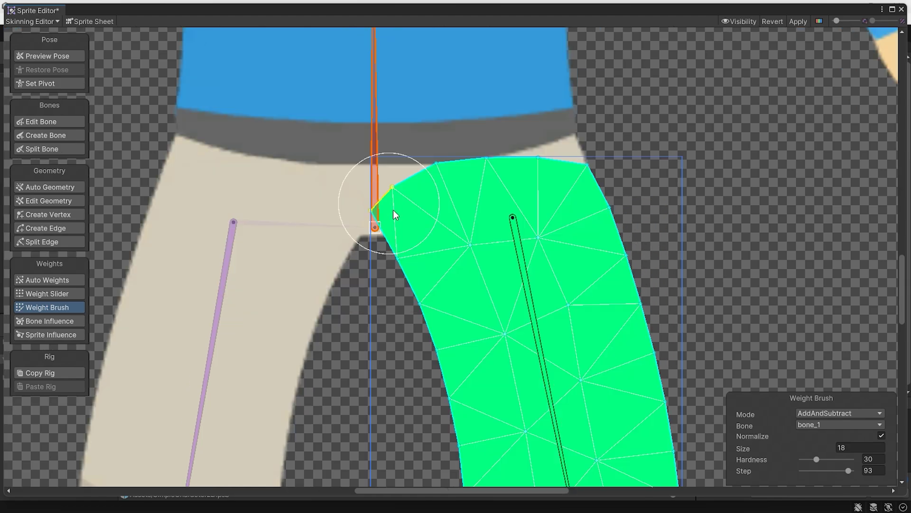
{"action": "left_click_drag", "start_coordinate": [394, 211], "coordinate": [463, 182]}
{"action": "left_click_drag", "start_coordinate": [816, 461], "coordinate": [816, 471]}
{"action": "left_click", "coordinate": [752, 449]}
{"action": "mouse_move", "coordinate": [464, 184]}
{"action": "left_mouse_down"}
{"action": "mouse_move", "coordinate": [472, 203]}
{"action": "mouse_move", "coordinate": [409, 238]}
{"action": "mouse_move", "coordinate": [527, 193]}
{"action": "mouse_move", "coordinate": [577, 193]}
{"action": "mouse_move", "coordinate": [448, 213]}
{"action": "mouse_move", "coordinate": [521, 310]}
{"action": "mouse_move", "coordinate": [521, 257]}
{"action": "left_mouse_up"}
{"action": "key", "text": "shift+q"}
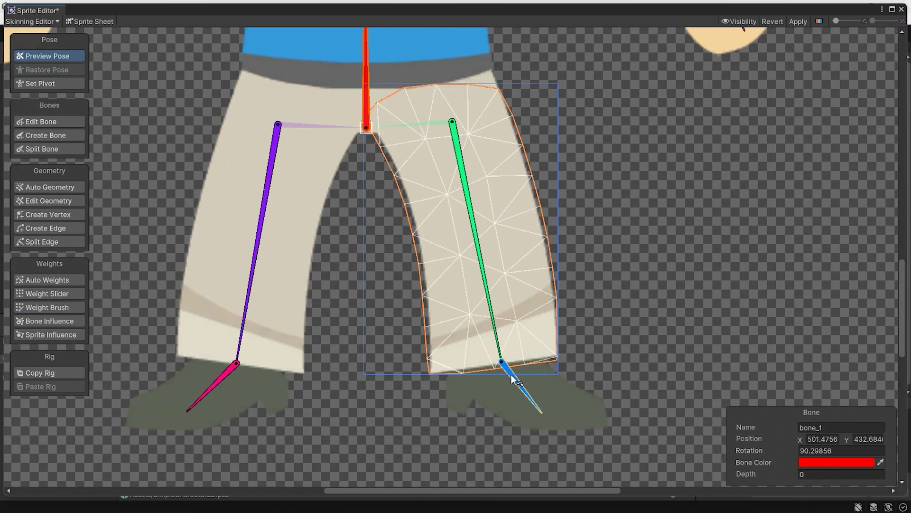
Paint the image-right shoe entirely with the foot bone and check its bend
{"action": "left_click", "coordinate": [511, 374]}
{"action": "scroll", "coordinate": [505, 343], "scroll_direction": "up", "scroll_amount": 3}
{"action": "left_click", "coordinate": [47, 306]}
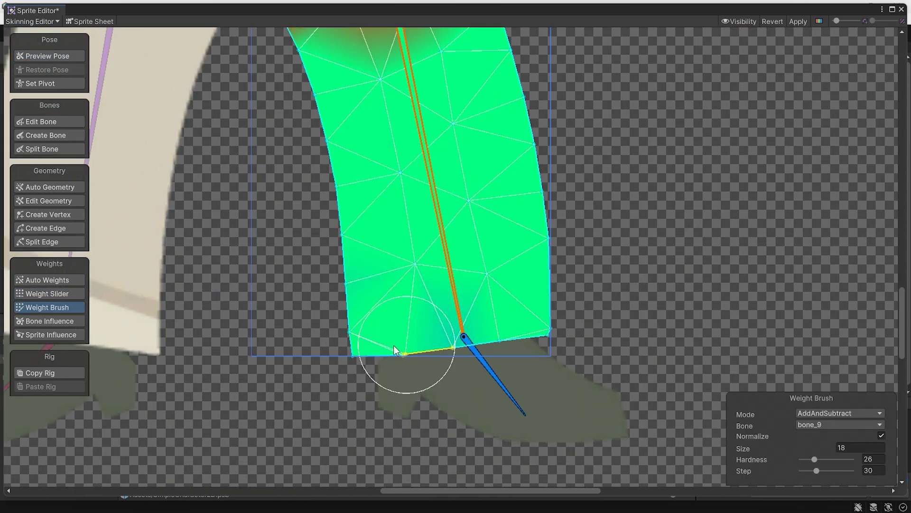
{"action": "left_click_drag", "start_coordinate": [394, 349], "coordinate": [380, 286]}
{"action": "left_click_drag", "start_coordinate": [499, 380], "coordinate": [518, 371]}
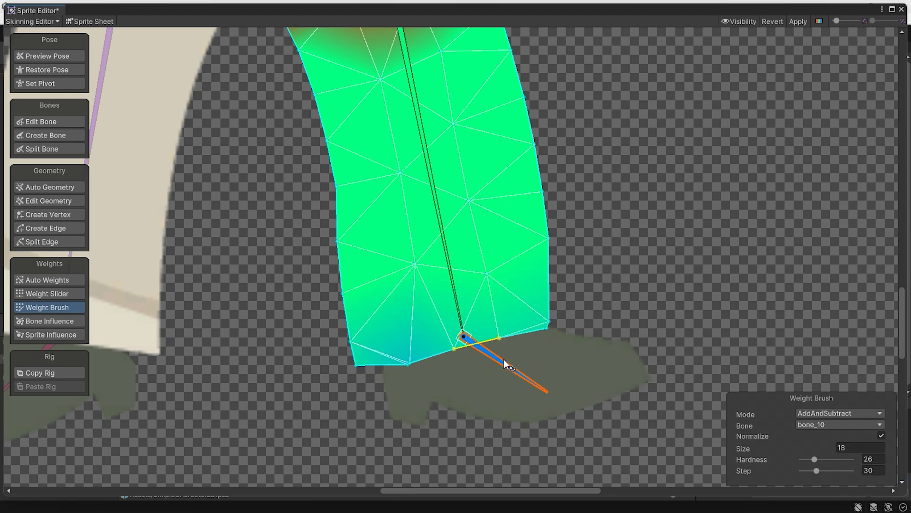
{"action": "left_click", "coordinate": [502, 360]}
{"action": "left_click", "coordinate": [474, 340]}
{"action": "mouse_move", "coordinate": [472, 340]}
{"action": "left_mouse_down"}
{"action": "mouse_move", "coordinate": [573, 388]}
{"action": "mouse_move", "coordinate": [505, 367]}
{"action": "left_mouse_up"}
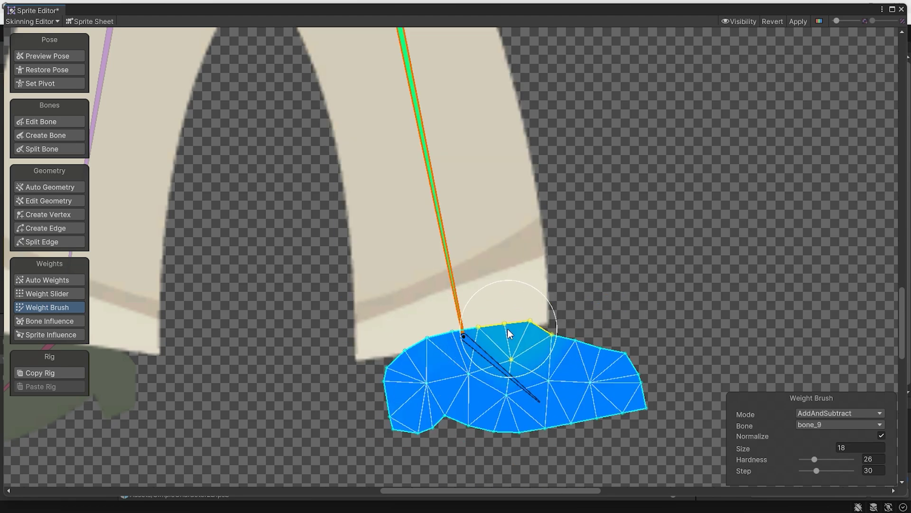
Select the left trouser leg and paint hip weight over its top
{"action": "left_click", "coordinate": [463, 318]}
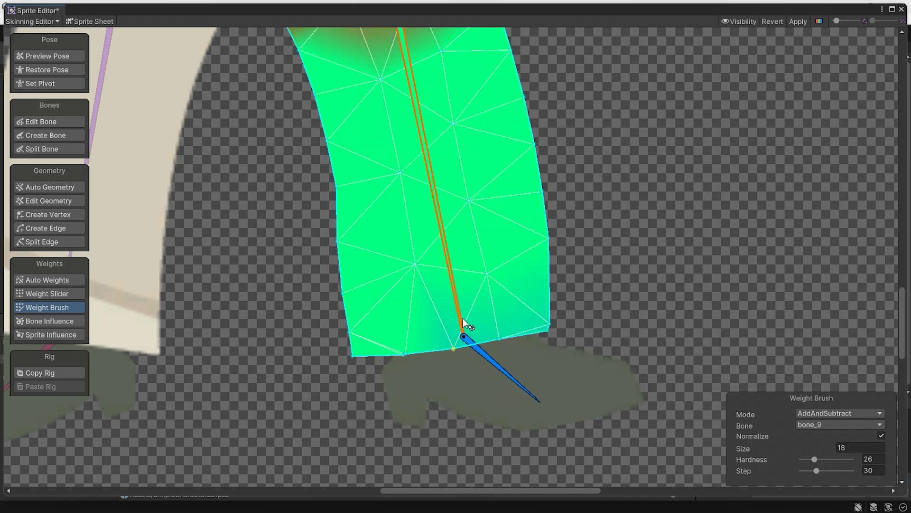
{"action": "scroll", "coordinate": [482, 379], "scroll_direction": "down", "scroll_amount": 2}
{"action": "left_click", "coordinate": [285, 199]}
{"action": "scroll", "coordinate": [284, 200], "scroll_direction": "up", "scroll_amount": 3}
{"action": "mouse_move", "coordinate": [471, 206]}
{"action": "left_mouse_down"}
{"action": "mouse_move", "coordinate": [363, 307]}
{"action": "mouse_move", "coordinate": [248, 253]}
{"action": "left_mouse_up"}
{"action": "scroll", "coordinate": [355, 374], "scroll_direction": "down", "scroll_amount": 3}
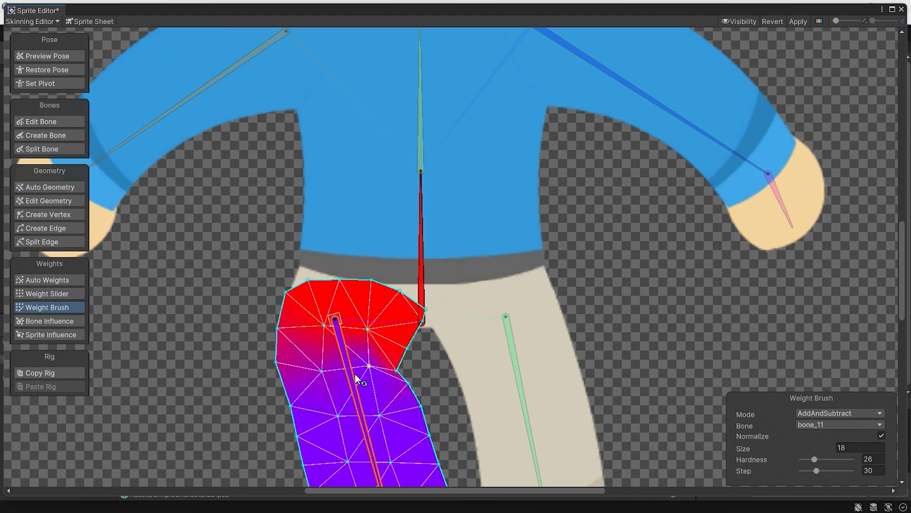
Touch up the left trouser leg's upper weights, checking them in Preview Pose
{"action": "key", "text": "shift+p"}
{"action": "scroll", "coordinate": [370, 271], "scroll_direction": "up", "scroll_amount": 1}
{"action": "key", "text": "shift+w"}
{"action": "scroll", "coordinate": [421, 239], "scroll_direction": "up", "scroll_amount": 1}
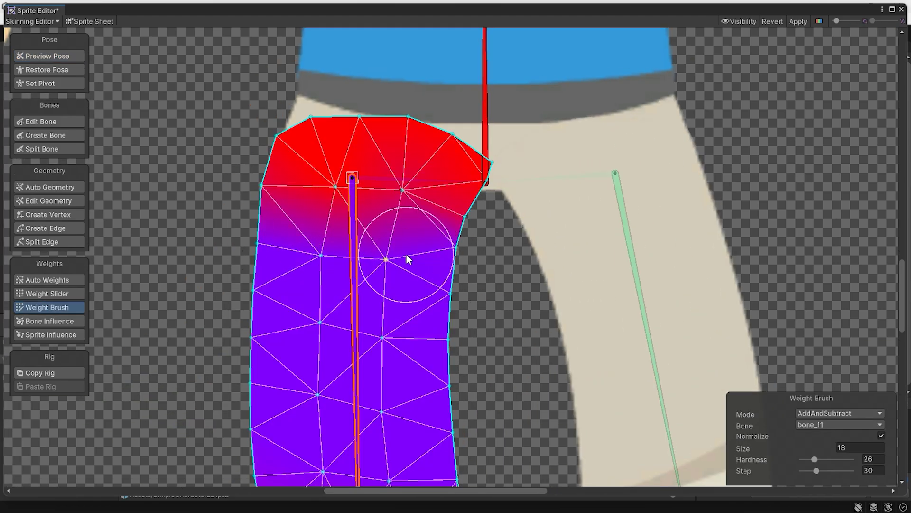
{"action": "left_click_drag", "start_coordinate": [282, 225], "coordinate": [325, 240]}
{"action": "key", "text": "shift+p"}
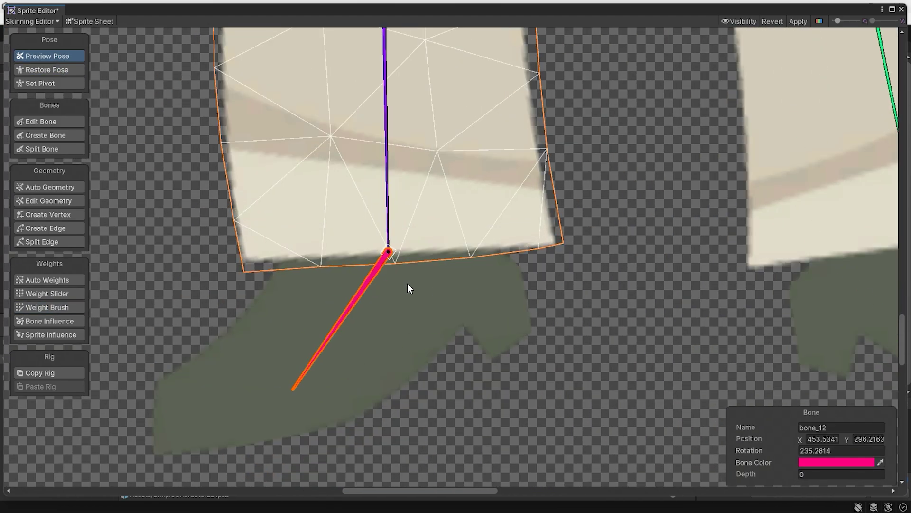
{"action": "key", "text": "shift+w"}
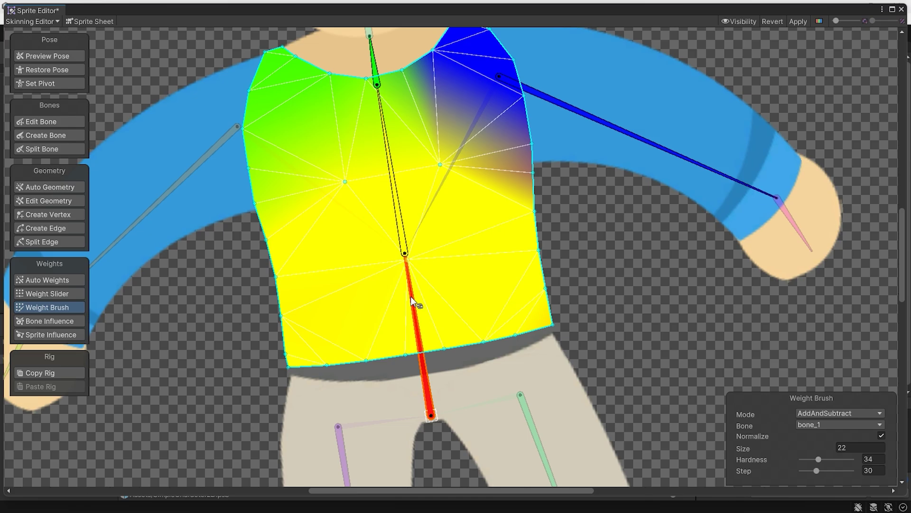
{"action": "scroll", "coordinate": [412, 246], "scroll_direction": "down", "scroll_amount": 1}
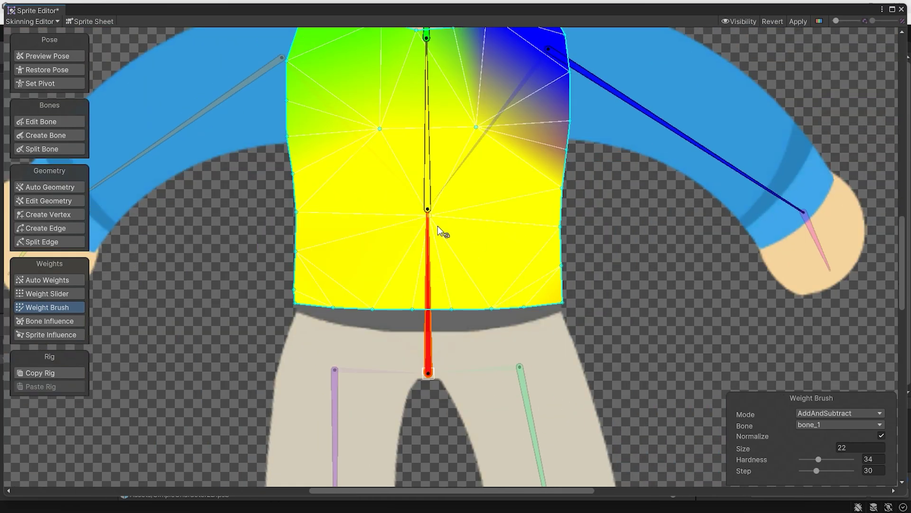
Paint bone_1 hip weight along the lower edge of the torso piece
{"action": "double_click", "coordinate": [449, 324]}
{"action": "left_click", "coordinate": [432, 335]}
{"action": "mouse_move", "coordinate": [299, 319]}
{"action": "left_mouse_down"}
{"action": "mouse_move", "coordinate": [253, 318]}
{"action": "mouse_move", "coordinate": [398, 201]}
{"action": "left_mouse_up"}
{"action": "scroll", "coordinate": [515, 269], "scroll_direction": "down", "scroll_amount": 2}
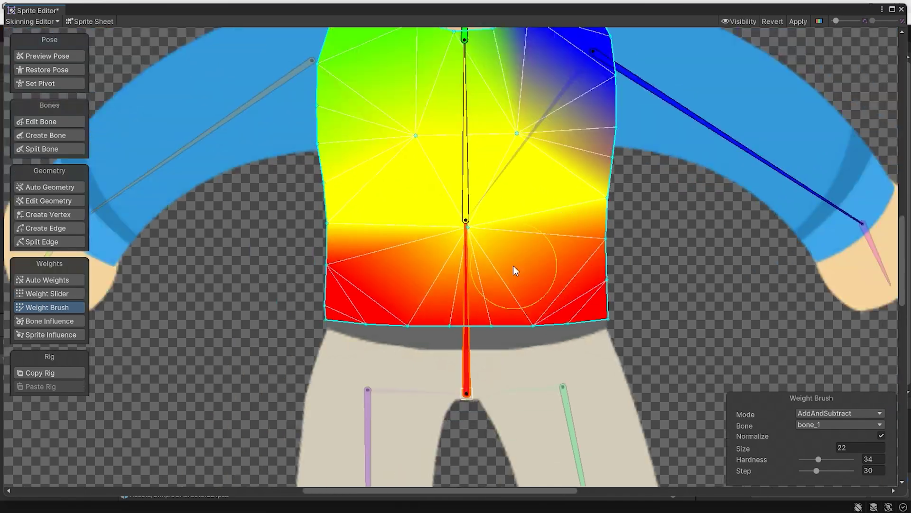
{"action": "scroll", "coordinate": [551, 326], "scroll_direction": "down", "scroll_amount": 1}
{"action": "scroll", "coordinate": [437, 351], "scroll_direction": "up", "scroll_amount": 1}
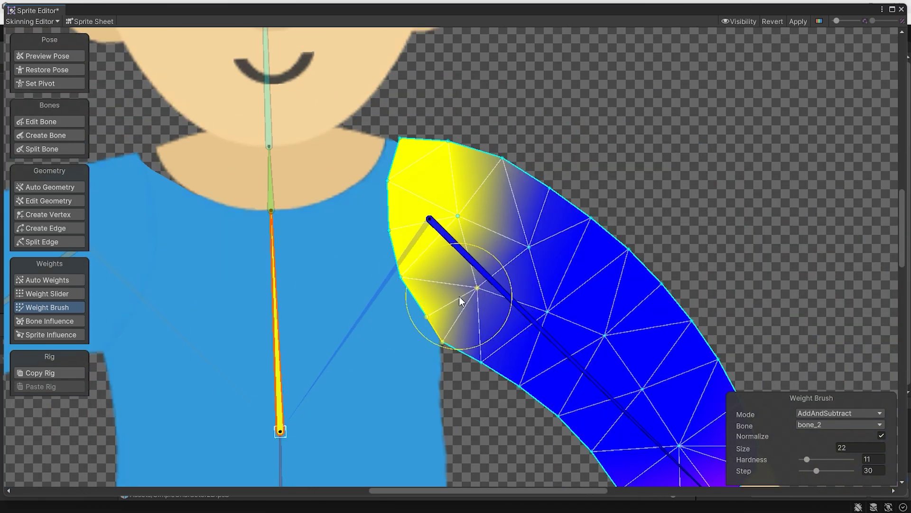
Paint bone_2 spine weight onto the first shoulder and test by raising the arm
{"action": "left_click_drag", "start_coordinate": [463, 294], "coordinate": [464, 177]}
{"action": "left_click", "coordinate": [547, 324]}
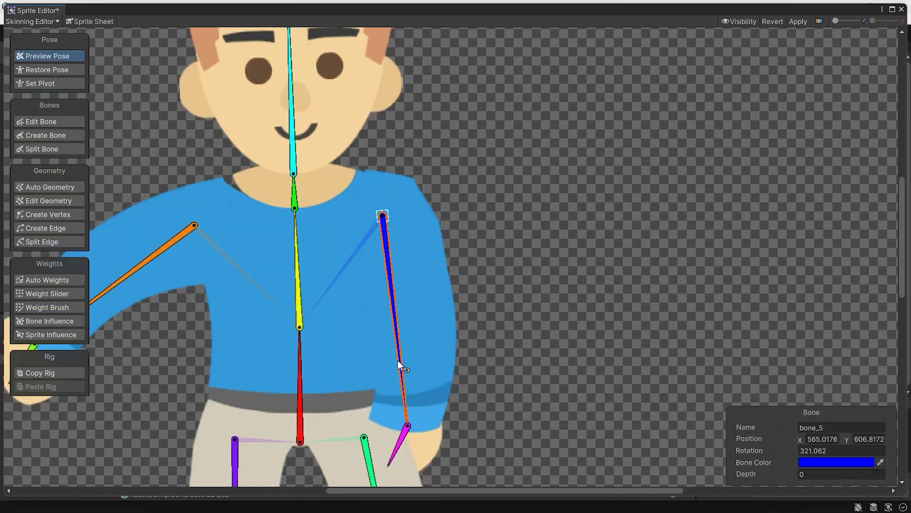
{"action": "mouse_move", "coordinate": [399, 360]}
{"action": "left_mouse_down"}
{"action": "mouse_move", "coordinate": [462, 107]}
{"action": "mouse_move", "coordinate": [460, 331]}
{"action": "left_mouse_up"}
{"action": "scroll", "coordinate": [508, 305], "scroll_direction": "up", "scroll_amount": 5}
{"action": "left_click", "coordinate": [48, 307]}
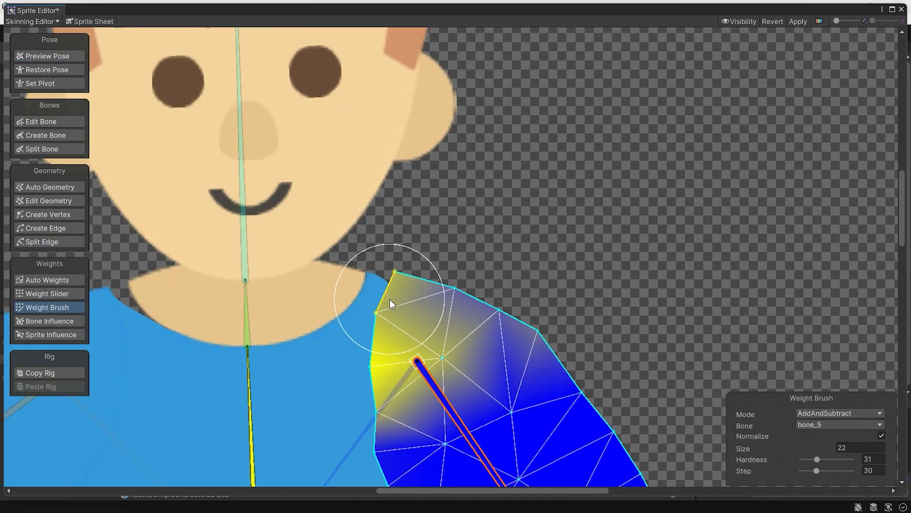
{"action": "left_click_drag", "start_coordinate": [390, 299], "coordinate": [342, 367]}
{"action": "left_click_drag", "start_coordinate": [480, 289], "coordinate": [489, 362]}
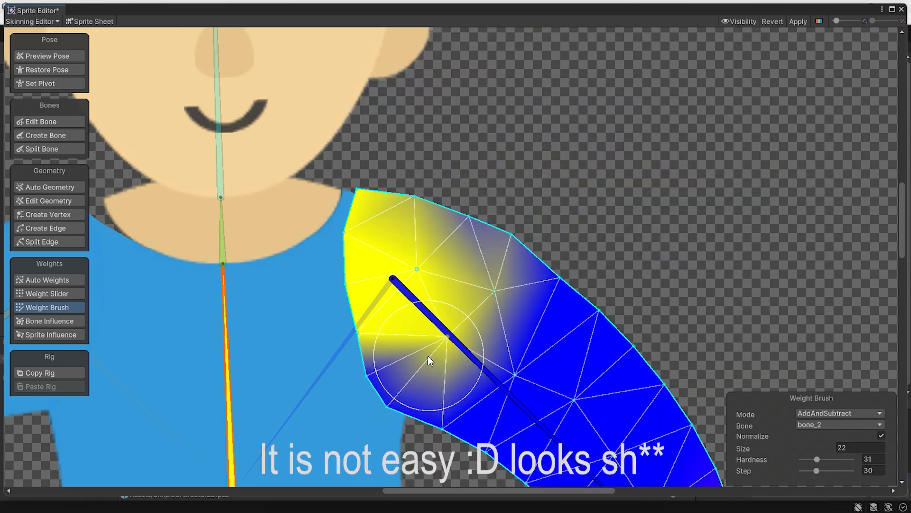
{"action": "scroll", "coordinate": [441, 293], "scroll_direction": "down", "scroll_amount": 3}
{"action": "scroll", "coordinate": [184, 301], "scroll_direction": "up", "scroll_amount": 2}
Rotate both arms to horizontal to check the shoulders, then reset the pose
{"action": "left_click", "coordinate": [446, 204]}
{"action": "left_click_drag", "start_coordinate": [446, 204], "coordinate": [665, 86]}
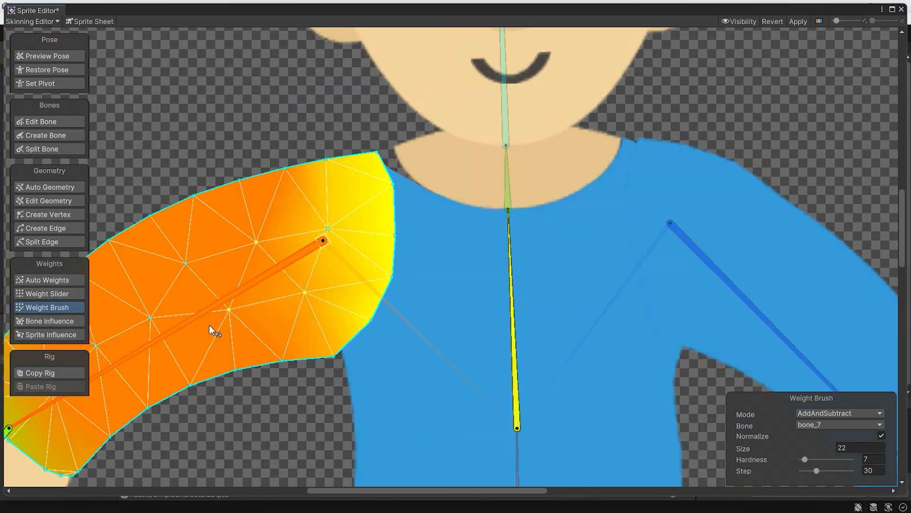
{"action": "left_click_drag", "start_coordinate": [309, 296], "coordinate": [218, 270]}
{"action": "key", "text": "ctrl+z"}
{"action": "left_click_drag", "start_coordinate": [306, 286], "coordinate": [249, 223]}
{"action": "key", "text": "ctrl+z"}
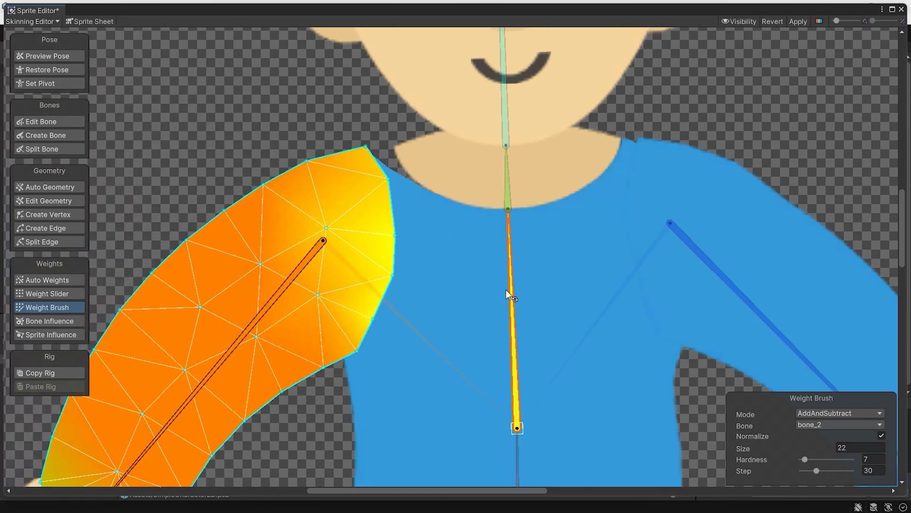
Paint bone_2 spine weight onto the other shoulder and switch to Preview Pose
{"action": "left_click", "coordinate": [509, 291]}
{"action": "mouse_move", "coordinate": [358, 169]}
{"action": "left_mouse_down"}
{"action": "mouse_move", "coordinate": [273, 204]}
{"action": "mouse_move", "coordinate": [164, 208]}
{"action": "left_mouse_up"}
{"action": "key", "text": "shift+q"}
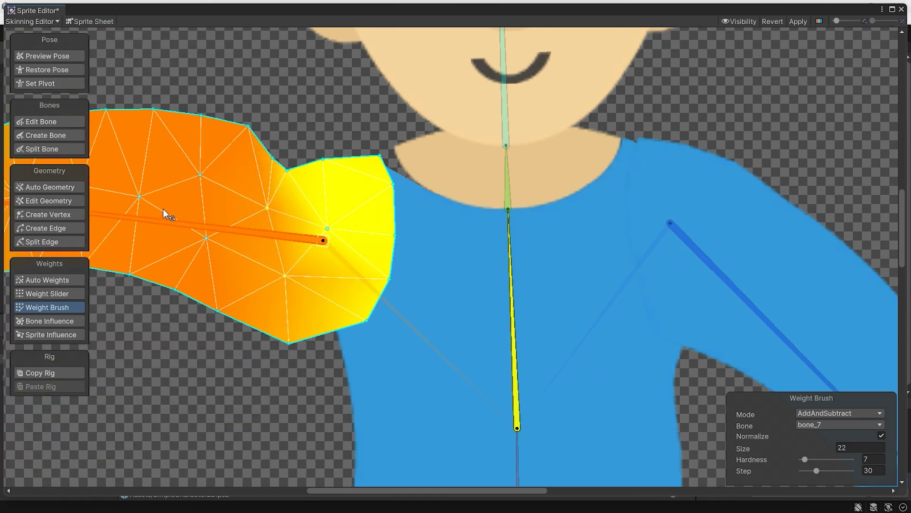
Repaint the upper body weights, test a head bone rotation, and select the head piece
{"action": "key", "text": "ctrl+z"}
{"action": "scroll", "coordinate": [373, 386], "scroll_direction": "up", "scroll_amount": 3}
{"action": "left_click", "coordinate": [373, 387]}
{"action": "key", "text": "shift+c"}
{"action": "mouse_move", "coordinate": [395, 353]}
{"action": "left_mouse_down"}
{"action": "mouse_move", "coordinate": [256, 320]}
{"action": "mouse_move", "coordinate": [429, 298]}
{"action": "left_mouse_up"}
{"action": "left_click_drag", "start_coordinate": [364, 214], "coordinate": [376, 225]}
{"action": "scroll", "coordinate": [375, 225], "scroll_direction": "down", "scroll_amount": 3}
{"action": "key", "text": "ctrl+z"}
{"action": "left_click", "coordinate": [425, 241]}
{"action": "scroll", "coordinate": [425, 239], "scroll_direction": "up", "scroll_amount": 4}
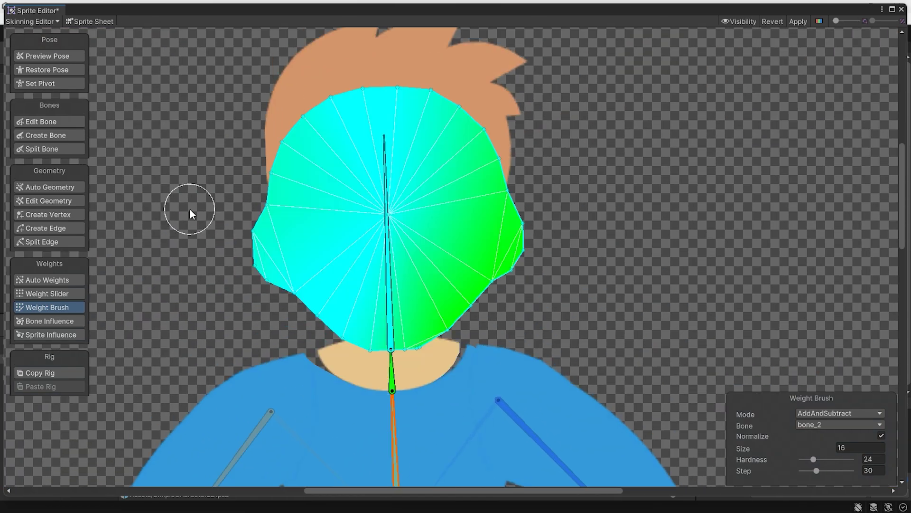
Paint the whole head with bone_4, then inspect the neck's weights with Weight Slider
{"action": "left_click_drag", "start_coordinate": [554, 252], "coordinate": [438, 100]}
{"action": "scroll", "coordinate": [367, 242], "scroll_direction": "down", "scroll_amount": 2}
{"action": "scroll", "coordinate": [413, 274], "scroll_direction": "down", "scroll_amount": 2}
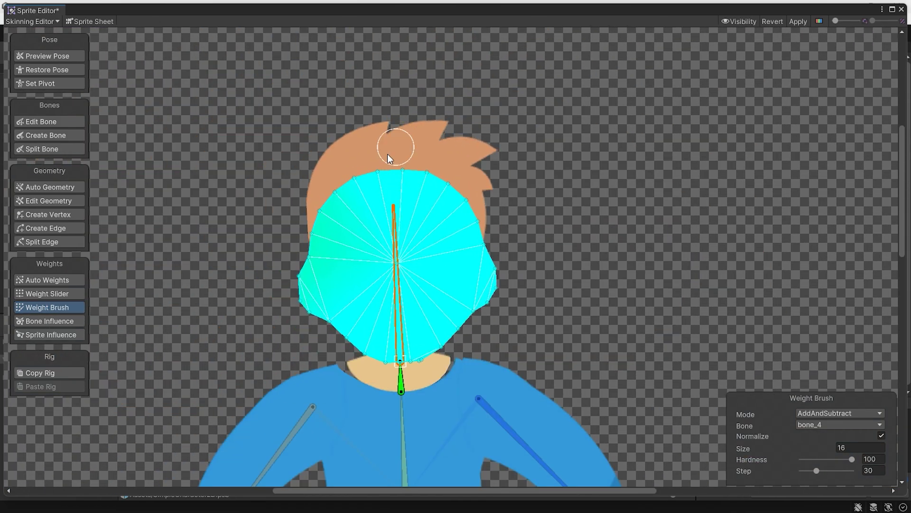
{"action": "key", "text": "shift+b"}
{"action": "scroll", "coordinate": [498, 161], "scroll_direction": "up", "scroll_amount": 2}
{"action": "scroll", "coordinate": [432, 265], "scroll_direction": "up", "scroll_amount": 2}
{"action": "left_click", "coordinate": [432, 264]}
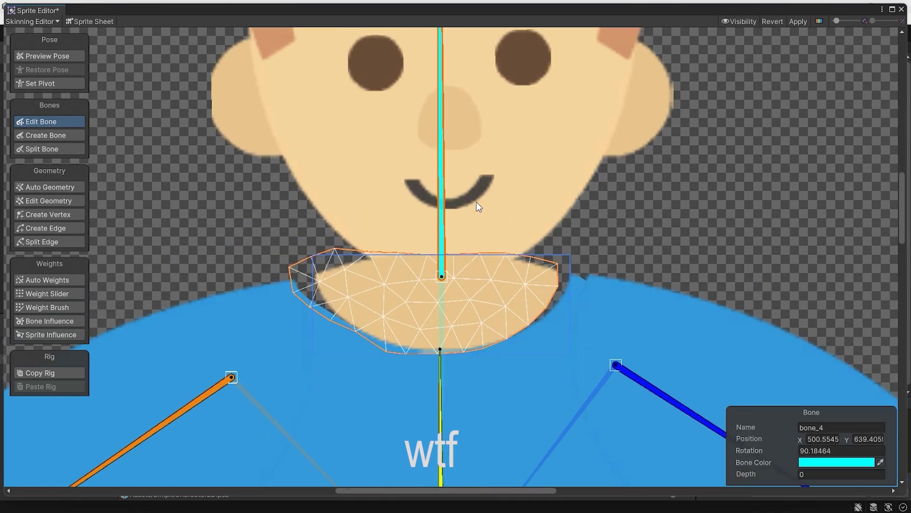
{"action": "scroll", "coordinate": [477, 206], "scroll_direction": "down", "scroll_amount": 3}
{"action": "left_click", "coordinate": [47, 293]}
{"action": "scroll", "coordinate": [484, 207], "scroll_direction": "down", "scroll_amount": 2}
{"action": "scroll", "coordinate": [461, 270], "scroll_direction": "up", "scroll_amount": 3}
{"action": "left_click", "coordinate": [461, 270]}
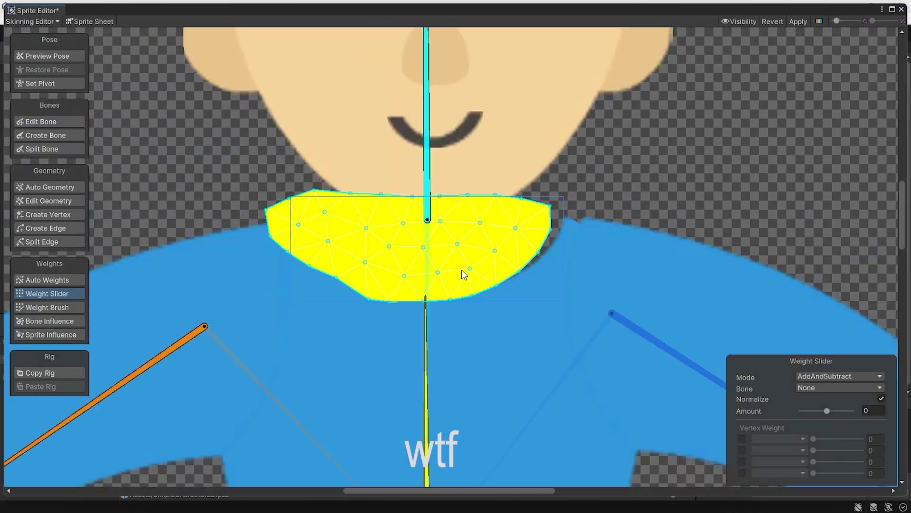
{"action": "scroll", "coordinate": [444, 232], "scroll_direction": "down", "scroll_amount": 3}
{"action": "scroll", "coordinate": [440, 210], "scroll_direction": "up", "scroll_amount": 2}
{"action": "scroll", "coordinate": [330, 320], "scroll_direction": "up", "scroll_amount": 2}
{"action": "scroll", "coordinate": [468, 328], "scroll_direction": "up", "scroll_amount": 2}
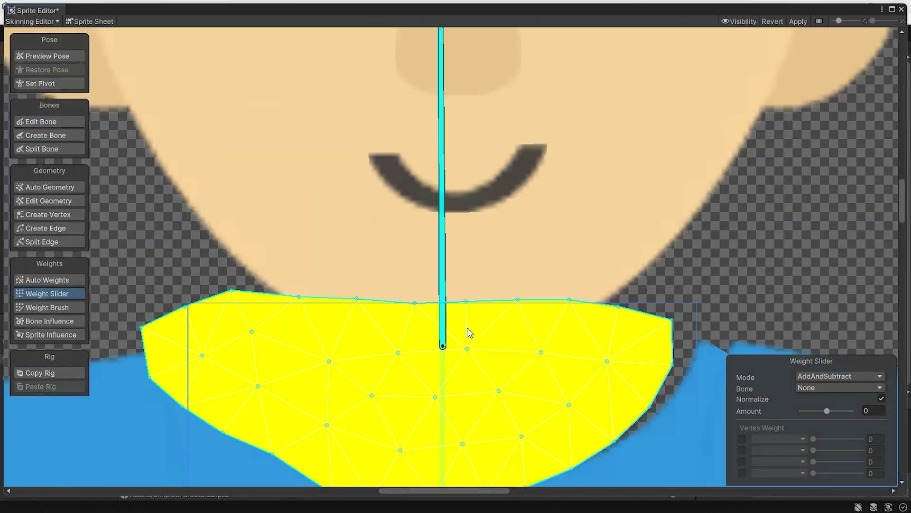
{"action": "scroll", "coordinate": [467, 327], "scroll_direction": "down", "scroll_amount": 2}
{"action": "scroll", "coordinate": [461, 300], "scroll_direction": "down", "scroll_amount": 2}
{"action": "key", "text": "shift+q"}
{"action": "scroll", "coordinate": [432, 233], "scroll_direction": "up", "scroll_amount": 1}
{"action": "scroll", "coordinate": [431, 170], "scroll_direction": "up", "scroll_amount": 2}
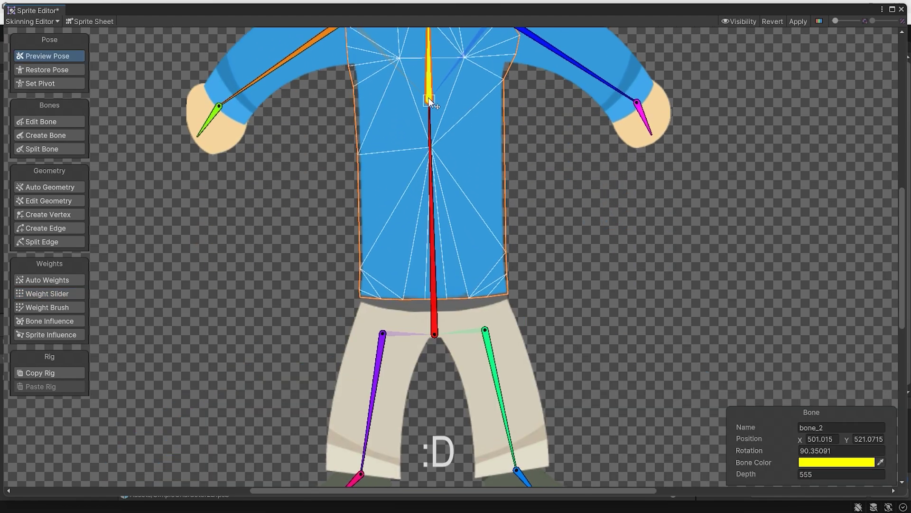
{"action": "scroll", "coordinate": [506, 249], "scroll_direction": "down", "scroll_amount": 3}
{"action": "scroll", "coordinate": [450, 306], "scroll_direction": "up", "scroll_amount": 1}
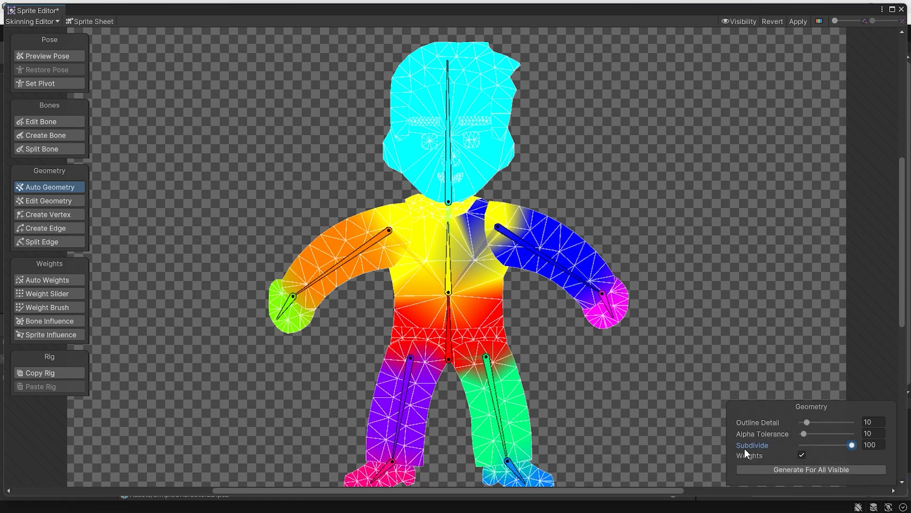
Regenerate denser meshes and weights for all visible pieces, ready for Weight Brush painting
{"action": "left_click", "coordinate": [811, 469]}
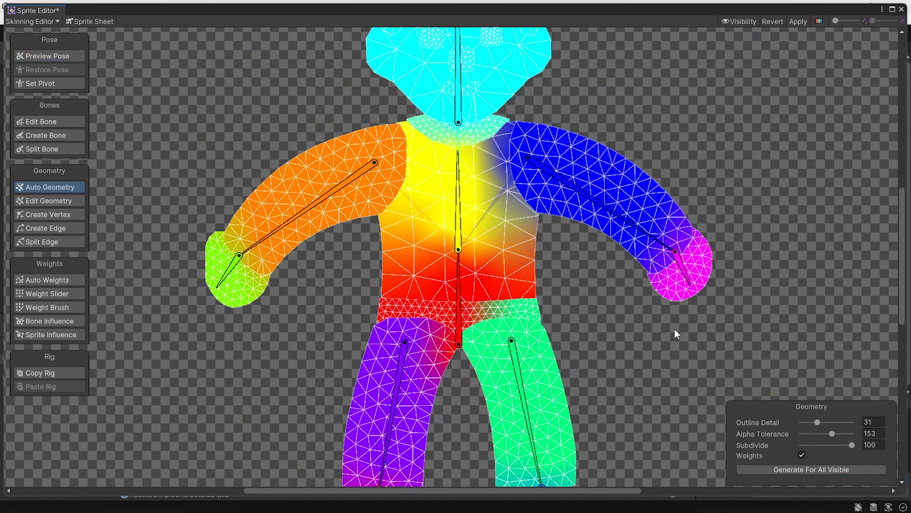
{"action": "left_click", "coordinate": [47, 307]}
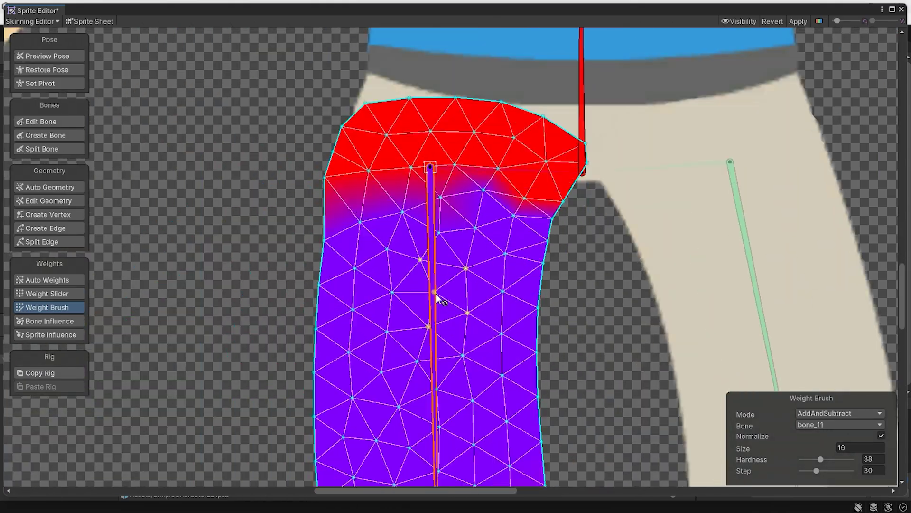
Paint yellow spine-bone influence onto both arm meshes' shoulders
{"action": "left_click", "coordinate": [656, 276]}
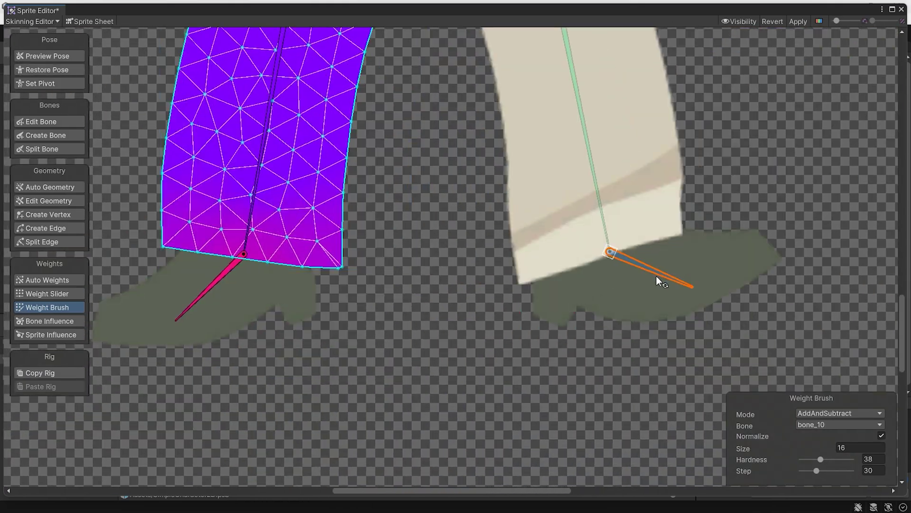
{"action": "left_click", "coordinate": [417, 214]}
{"action": "scroll", "coordinate": [451, 333], "scroll_direction": "up", "scroll_amount": 4}
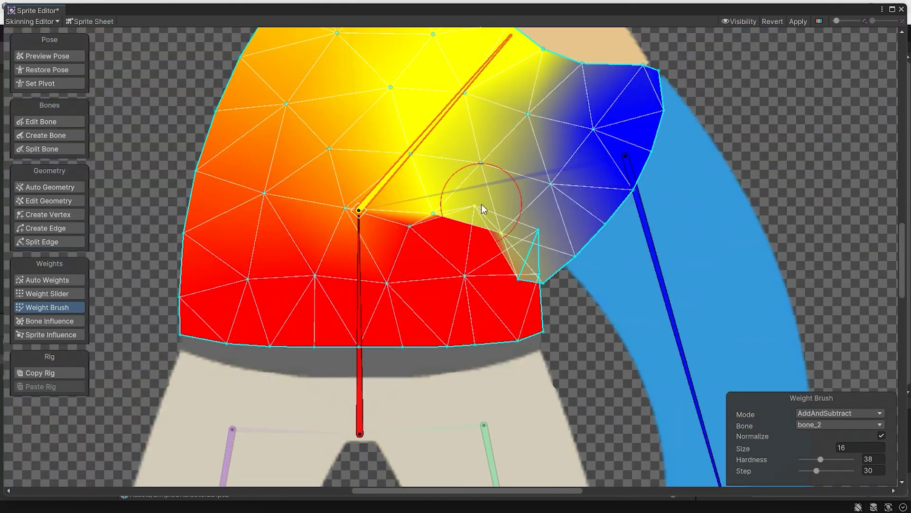
{"action": "scroll", "coordinate": [261, 307], "scroll_direction": "up", "scroll_amount": 2}
{"action": "left_click", "coordinate": [484, 299]}
{"action": "left_click_drag", "start_coordinate": [484, 299], "coordinate": [528, 313]}
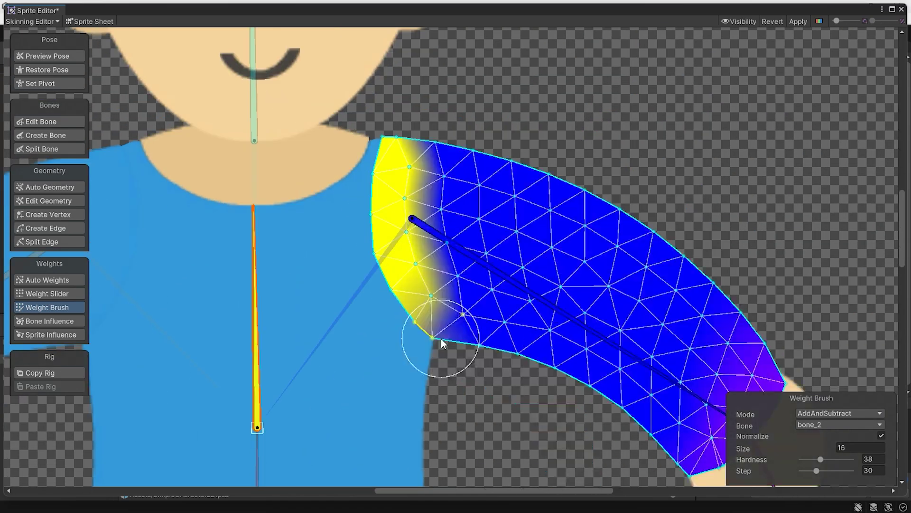
{"action": "scroll", "coordinate": [448, 345], "scroll_direction": "down", "scroll_amount": 4}
{"action": "scroll", "coordinate": [441, 345], "scroll_direction": "down", "scroll_amount": 2}
{"action": "scroll", "coordinate": [399, 306], "scroll_direction": "up", "scroll_amount": 4}
{"action": "scroll", "coordinate": [384, 236], "scroll_direction": "up", "scroll_amount": 2}
{"action": "left_click", "coordinate": [412, 181]}
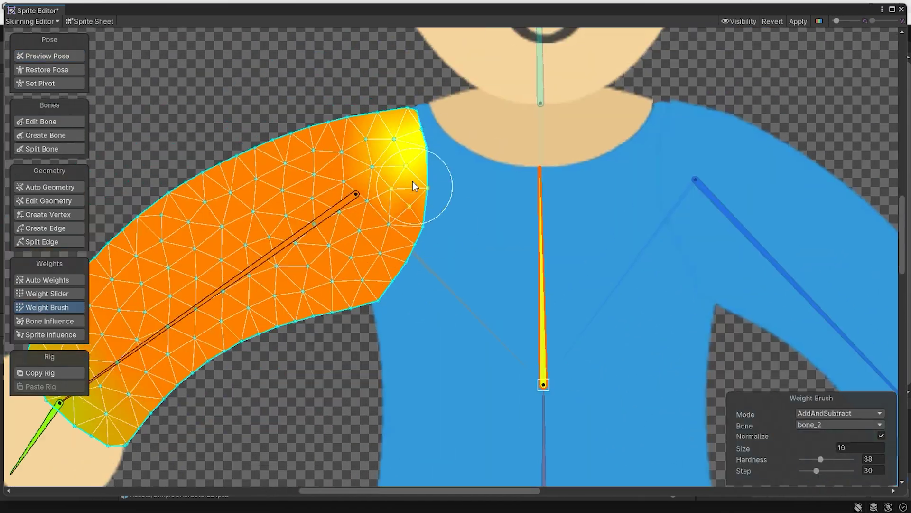
{"action": "left_click_drag", "start_coordinate": [412, 186], "coordinate": [407, 262]}
Paint head-bone influence onto the top of the neck mesh
{"action": "left_click", "coordinate": [50, 55]}
{"action": "scroll", "coordinate": [296, 306], "scroll_direction": "down", "scroll_amount": 3}
{"action": "scroll", "coordinate": [468, 258], "scroll_direction": "up", "scroll_amount": 4}
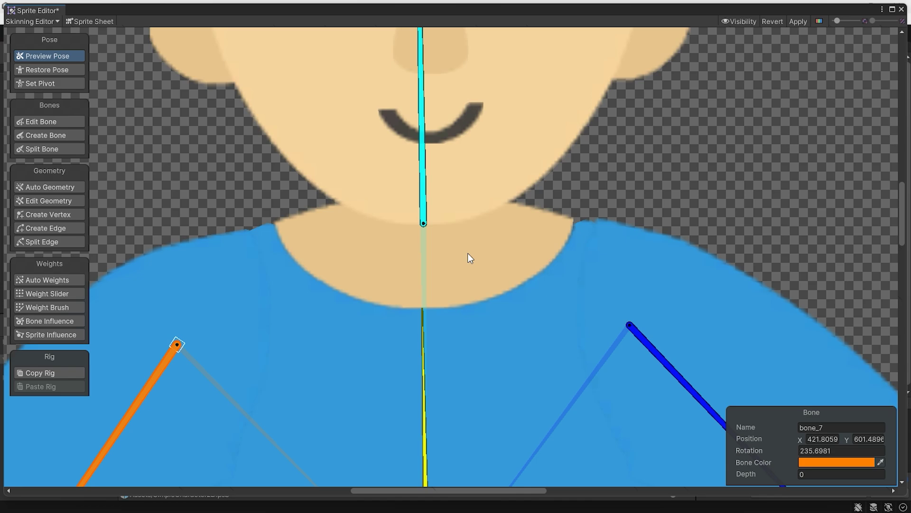
{"action": "scroll", "coordinate": [468, 258], "scroll_direction": "down", "scroll_amount": 3}
{"action": "key", "text": "shift+n"}
{"action": "scroll", "coordinate": [456, 321], "scroll_direction": "up", "scroll_amount": 2}
{"action": "left_click", "coordinate": [464, 218]}
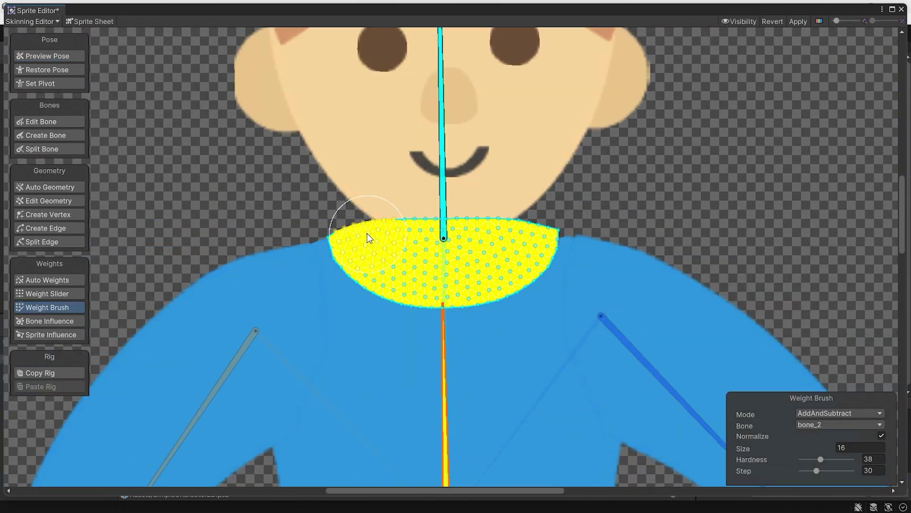
{"action": "scroll", "coordinate": [367, 237], "scroll_direction": "down", "scroll_amount": 3}
{"action": "scroll", "coordinate": [447, 210], "scroll_direction": "down", "scroll_amount": 2}
{"action": "left_click", "coordinate": [409, 236]}
{"action": "scroll", "coordinate": [396, 254], "scroll_direction": "up", "scroll_amount": 5}
{"action": "left_click_drag", "start_coordinate": [396, 254], "coordinate": [417, 285]}
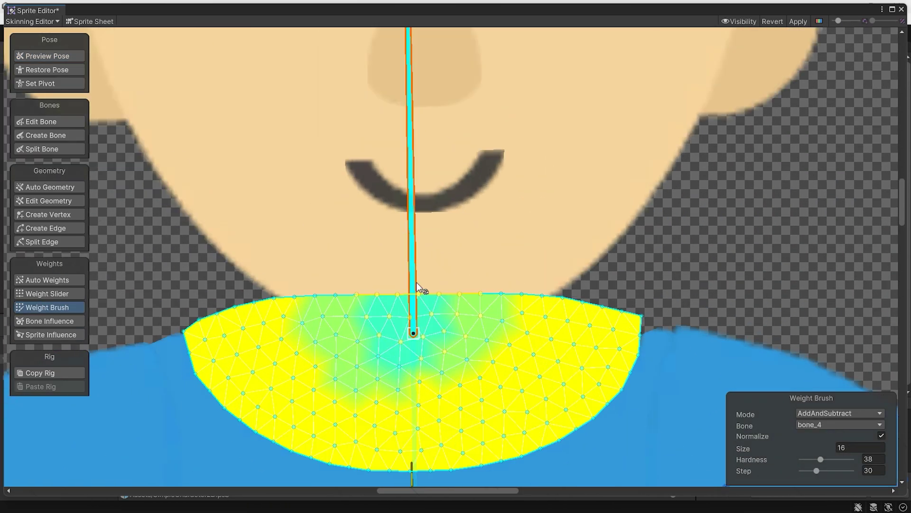
Test the rig by bending a leg and the torso, then apply the rigging changes
{"action": "key", "text": "shift+q"}
{"action": "scroll", "coordinate": [486, 350], "scroll_direction": "down", "scroll_amount": 5}
{"action": "scroll", "coordinate": [481, 373], "scroll_direction": "up", "scroll_amount": 1}
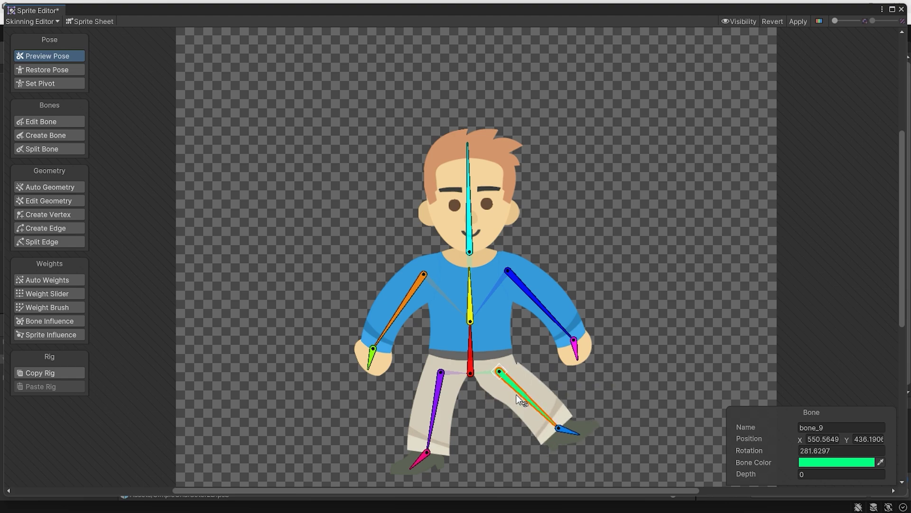
{"action": "left_click_drag", "start_coordinate": [439, 407], "coordinate": [433, 402]}
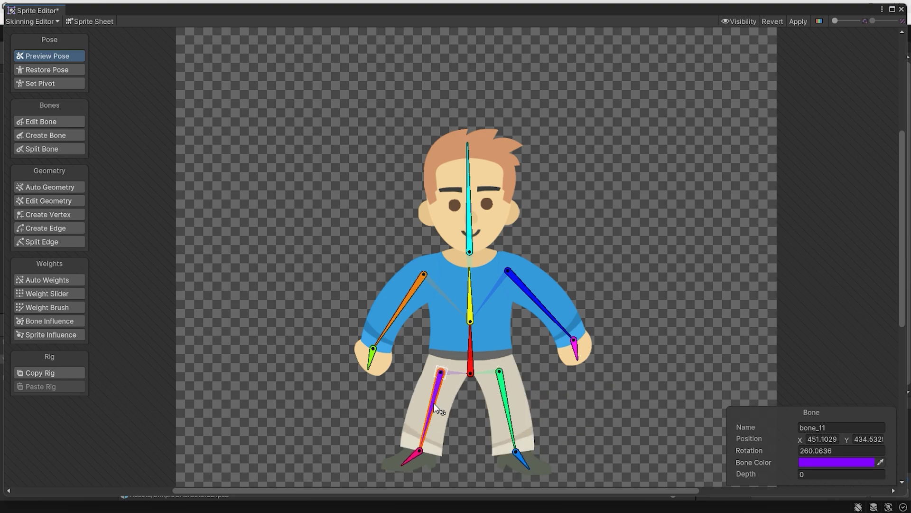
{"action": "key", "text": "ctrl+z"}
{"action": "scroll", "coordinate": [413, 300], "scroll_direction": "up", "scroll_amount": 2}
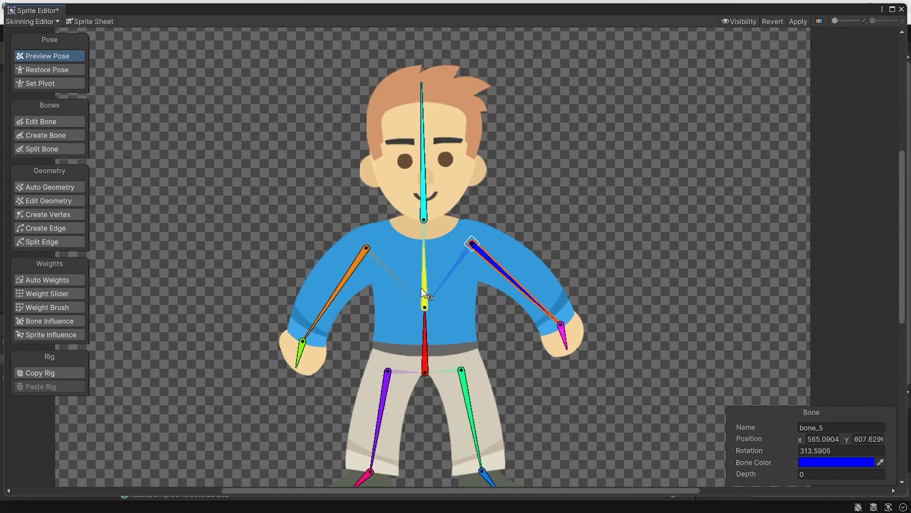
{"action": "left_click_drag", "start_coordinate": [422, 286], "coordinate": [424, 283]}
{"action": "left_click", "coordinate": [801, 26]}
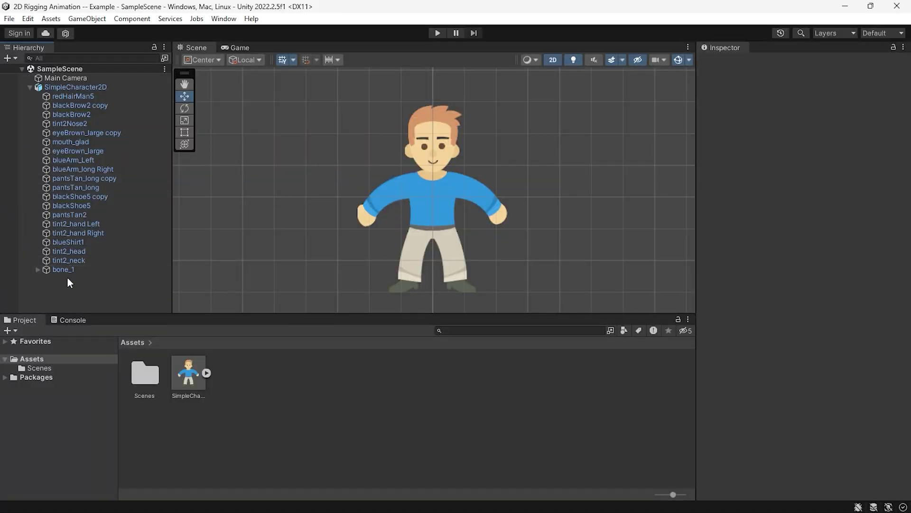
{"action": "left_click", "coordinate": [54, 271]}
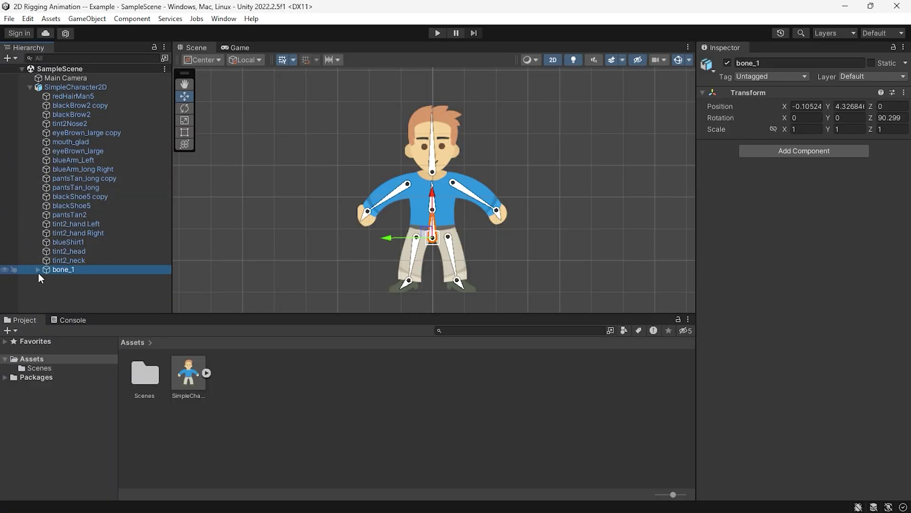
{"action": "left_click", "coordinate": [37, 270]}
{"action": "left_click", "coordinate": [71, 278]}
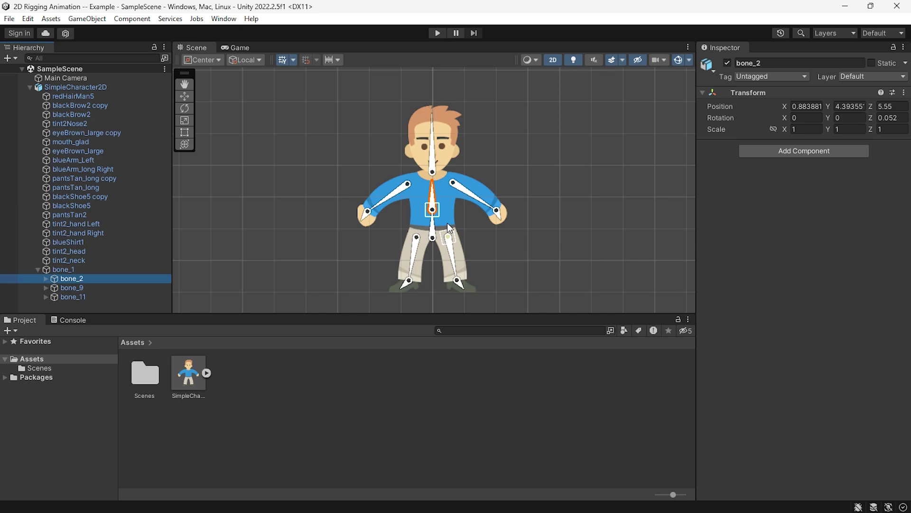
{"action": "scroll", "coordinate": [448, 228], "scroll_direction": "up", "scroll_amount": 1}
{"action": "scroll", "coordinate": [441, 217], "scroll_direction": "up", "scroll_amount": 1}
{"action": "scroll", "coordinate": [430, 204], "scroll_direction": "up", "scroll_amount": 2}
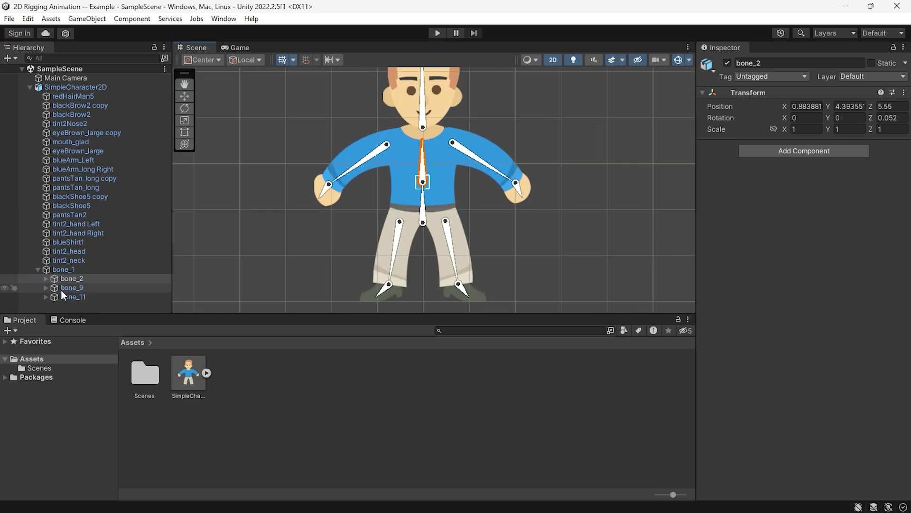
{"action": "left_click", "coordinate": [46, 288]}
{"action": "left_click", "coordinate": [85, 295]}
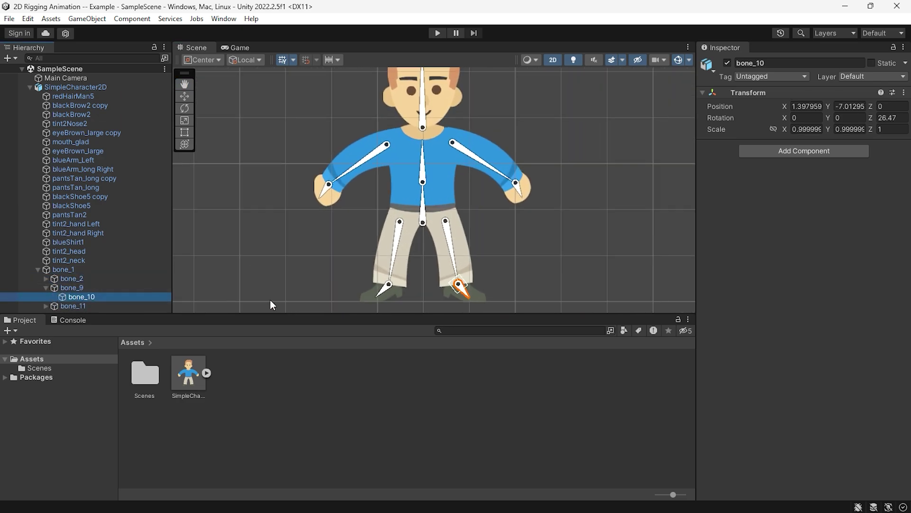
{"action": "left_click", "coordinate": [81, 279]}
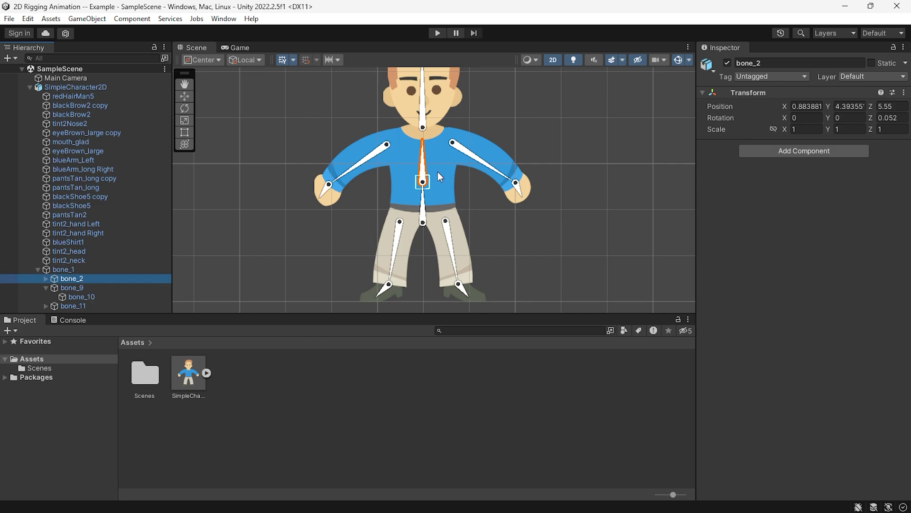
{"action": "left_click", "coordinate": [678, 59]}
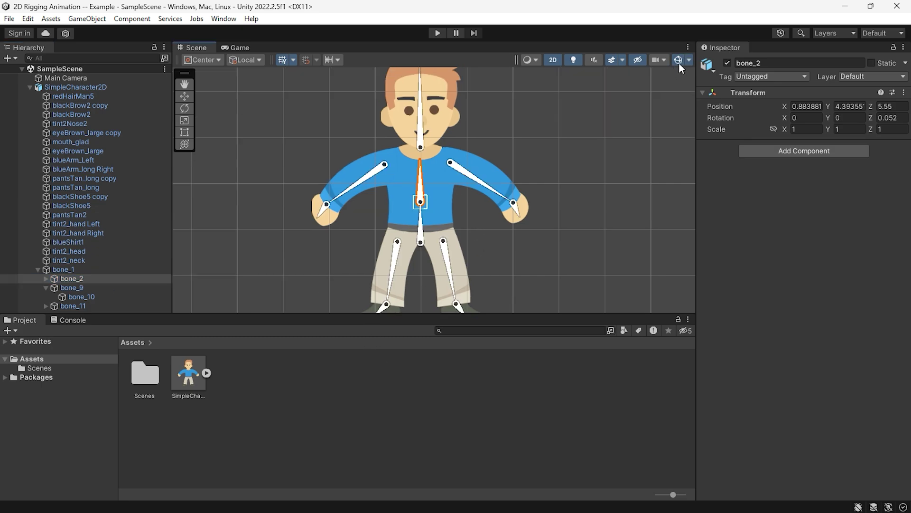
{"action": "scroll", "coordinate": [554, 198], "scroll_direction": "up", "scroll_amount": 2}
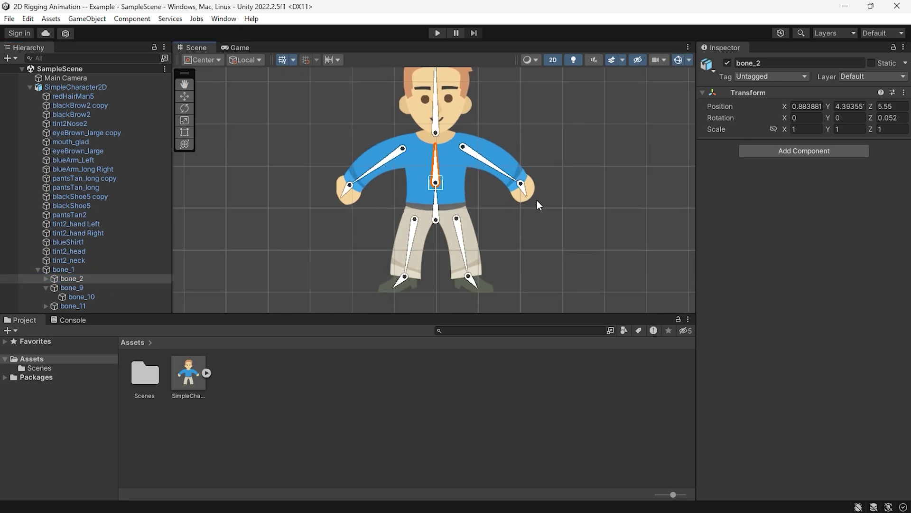
{"action": "scroll", "coordinate": [501, 210], "scroll_direction": "up", "scroll_amount": 1}
{"action": "scroll", "coordinate": [500, 210], "scroll_direction": "down", "scroll_amount": 2}
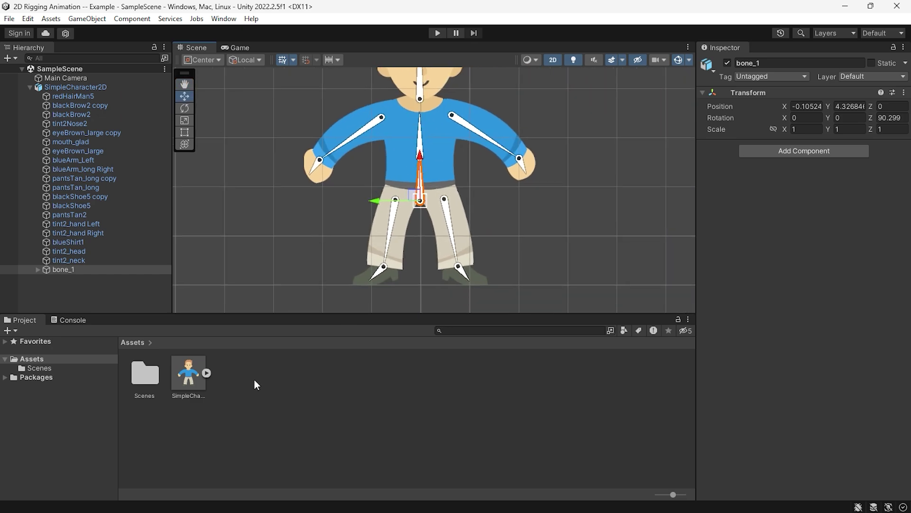
Select SimpleCharacter2D, reset its position to the origin, and move it down
{"action": "left_click", "coordinate": [29, 87]}
{"action": "left_click", "coordinate": [72, 87]}
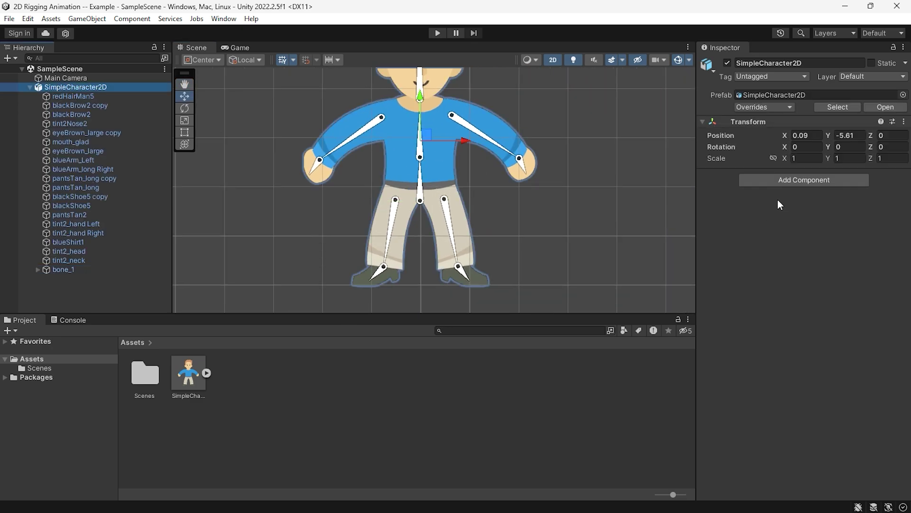
{"action": "scroll", "coordinate": [509, 236], "scroll_direction": "down", "scroll_amount": 2}
{"action": "scroll", "coordinate": [509, 241], "scroll_direction": "down", "scroll_amount": 2}
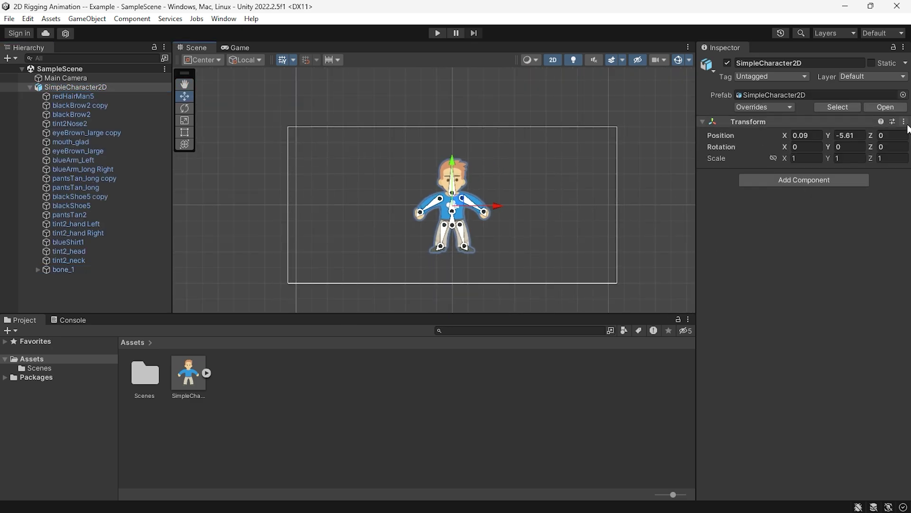
{"action": "right_click", "coordinate": [781, 122]}
{"action": "left_click", "coordinate": [812, 134]}
{"action": "left_click_drag", "start_coordinate": [446, 85], "coordinate": [446, 149]}
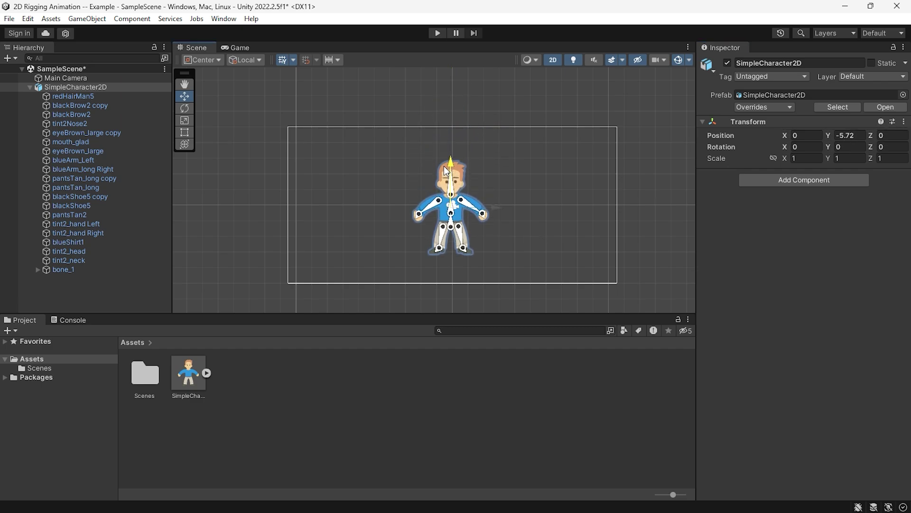
{"action": "scroll", "coordinate": [557, 258], "scroll_direction": "up", "scroll_amount": 1}
{"action": "scroll", "coordinate": [527, 254], "scroll_direction": "up", "scroll_amount": 2}
{"action": "scroll", "coordinate": [526, 254], "scroll_direction": "up", "scroll_amount": 1}
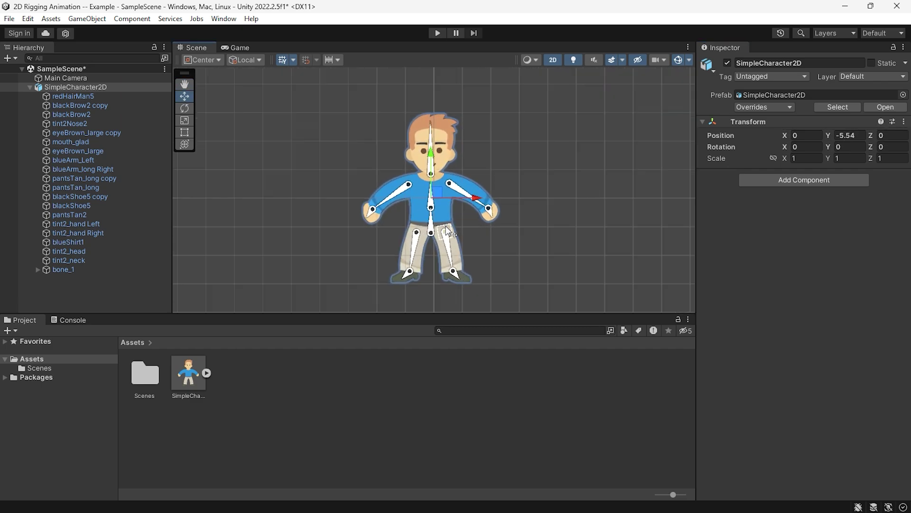
Add an Animator component and create a new PlayerController animator controller asset
{"action": "key", "text": "BackSpace"}
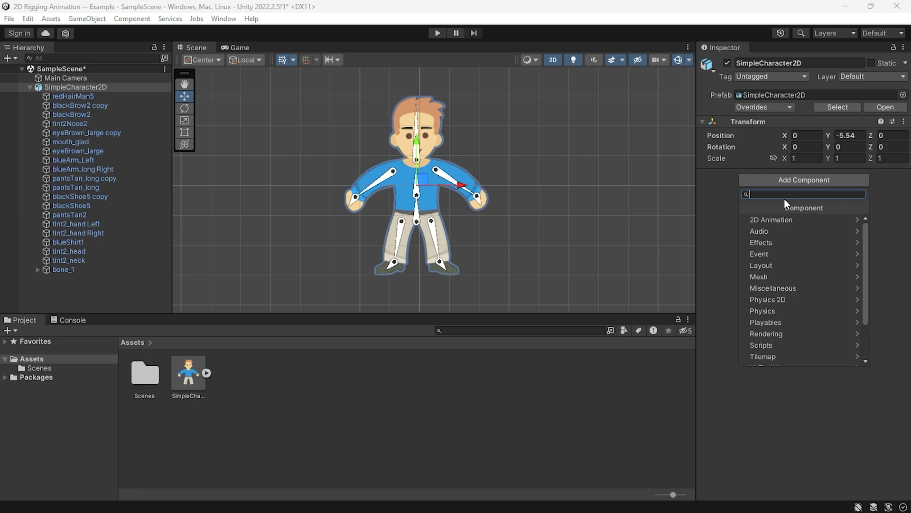
{"action": "type", "text": "animator"}
{"action": "key", "text": "Return"}
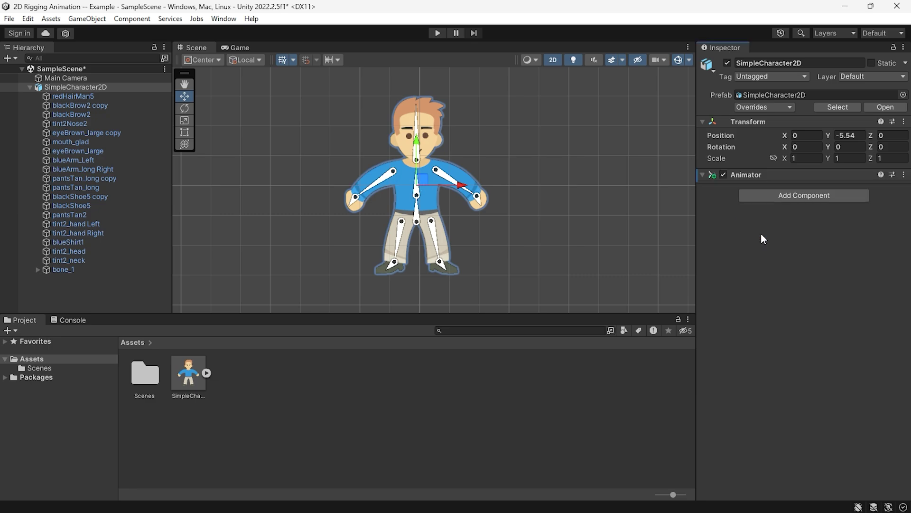
{"action": "right_click", "coordinate": [272, 404]}
{"action": "mouse_move", "coordinate": [314, 98]}
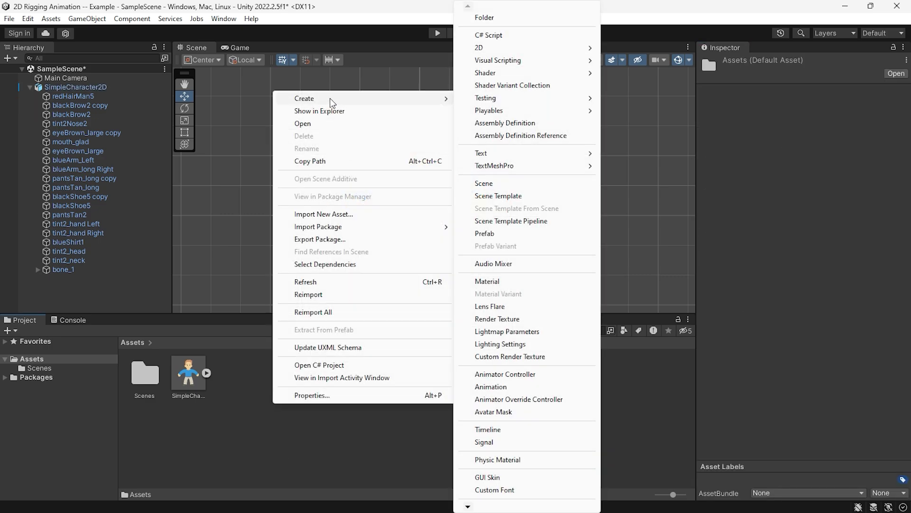
{"action": "left_click", "coordinate": [524, 376]}
{"action": "type", "text": "PlayerController"}
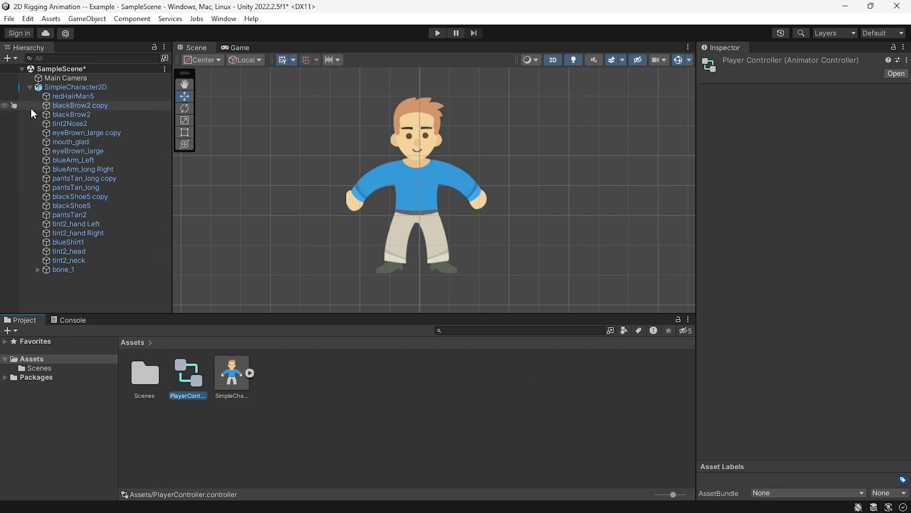
{"action": "left_click", "coordinate": [72, 96]}
Open the Animation window and create a new clip saved as Idle
{"action": "left_click", "coordinate": [223, 19]}
{"action": "left_click", "coordinate": [420, 240]}
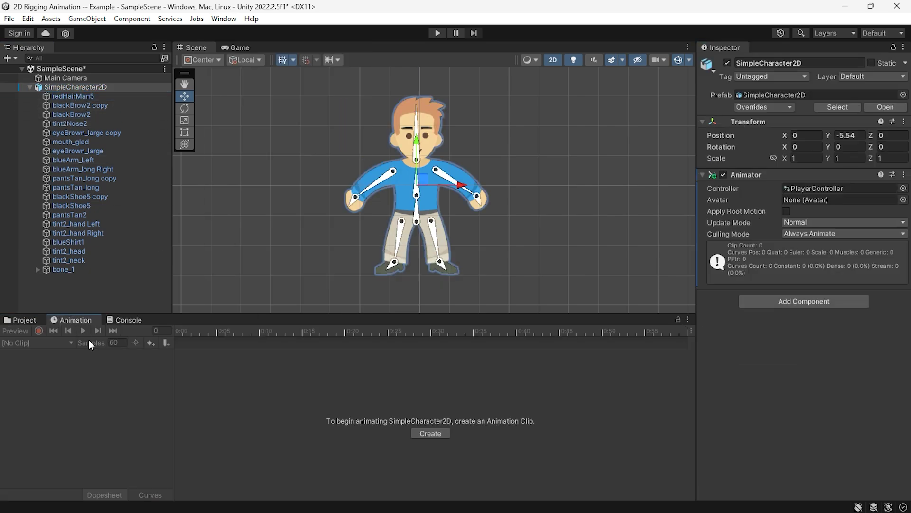
{"action": "left_click", "coordinate": [430, 433]}
{"action": "type", "text": "Idle"}
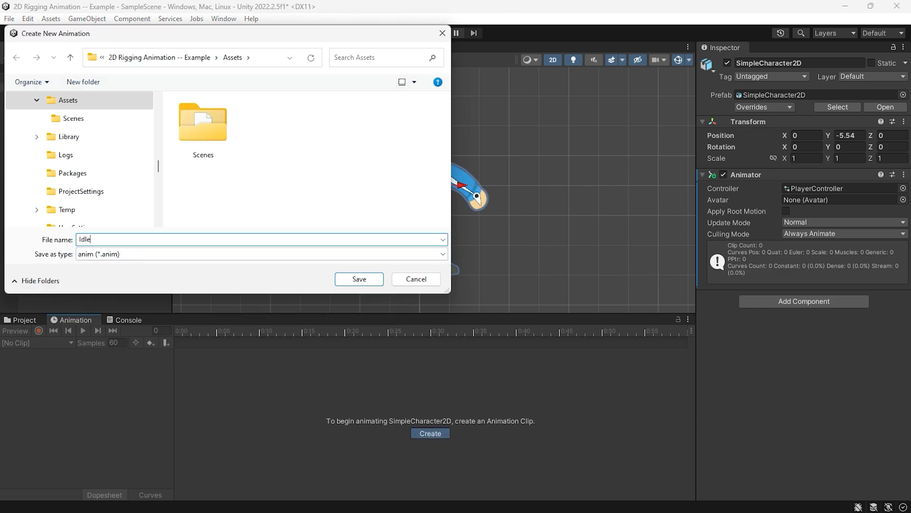
{"action": "left_click", "coordinate": [359, 279]}
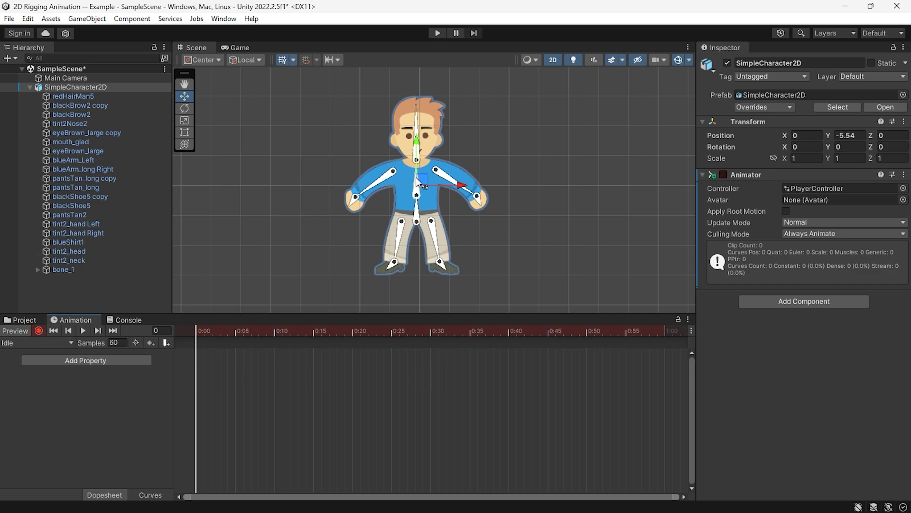
{"action": "scroll", "coordinate": [416, 180], "scroll_direction": "up", "scroll_amount": 2}
{"action": "scroll", "coordinate": [385, 208], "scroll_direction": "up", "scroll_amount": 3}
{"action": "scroll", "coordinate": [381, 177], "scroll_direction": "down", "scroll_amount": 2}
Key bone_7 and bone_5 rotated down, and bone_2 scale 0.98/0.95 at frame 15
{"action": "left_click_drag", "start_coordinate": [349, 187], "coordinate": [361, 198]}
{"action": "left_click_drag", "start_coordinate": [513, 190], "coordinate": [498, 210]}
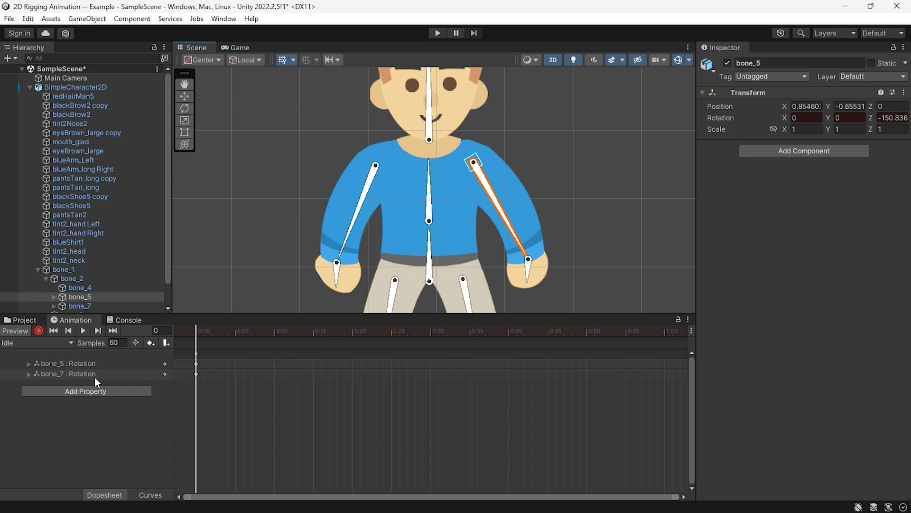
{"action": "left_click", "coordinate": [314, 331]}
{"action": "scroll", "coordinate": [473, 191], "scroll_direction": "up", "scroll_amount": 2}
{"action": "left_click", "coordinate": [403, 214]}
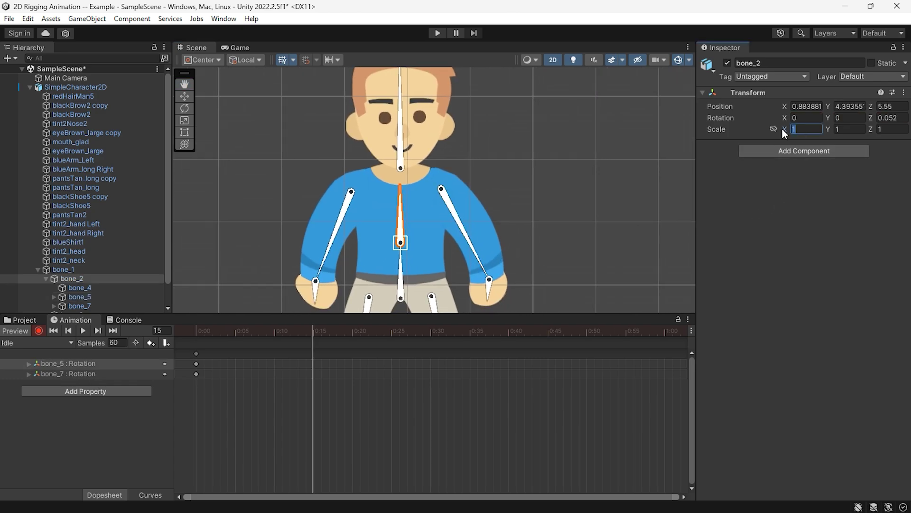
{"action": "type", "text": "0.98"}
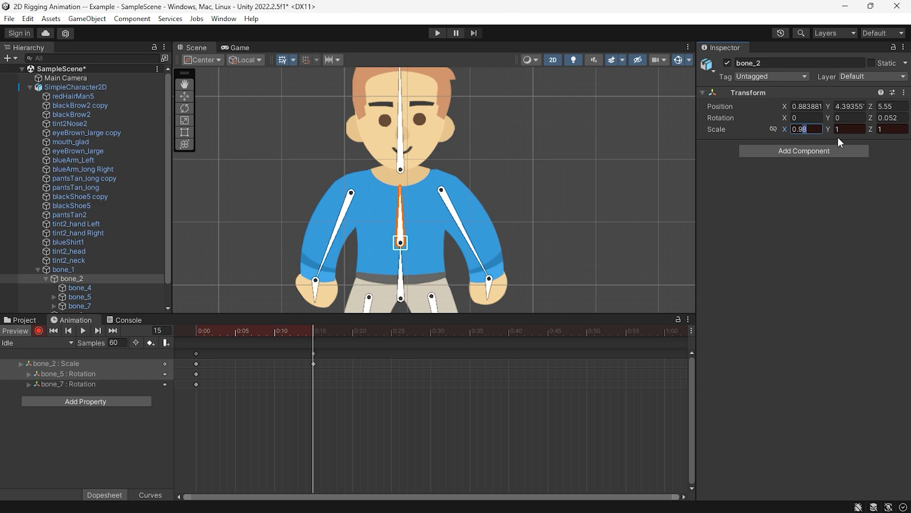
{"action": "type", "text": "0.95"}
{"action": "key", "text": "Return"}
Move the frame 15 keyframes to frame 25 and shift the last keyframes later
{"action": "left_click", "coordinate": [266, 331]}
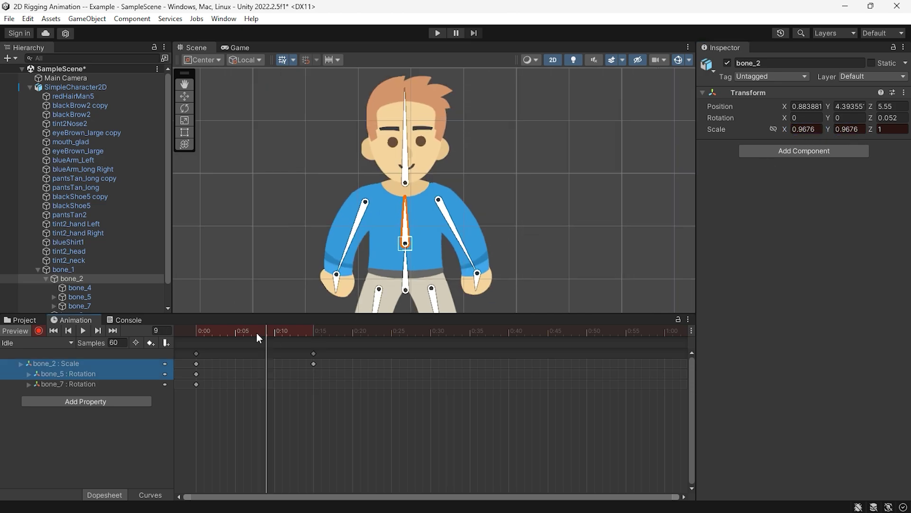
{"action": "key", "text": "alt+period"}
{"action": "left_click", "coordinate": [847, 129]}
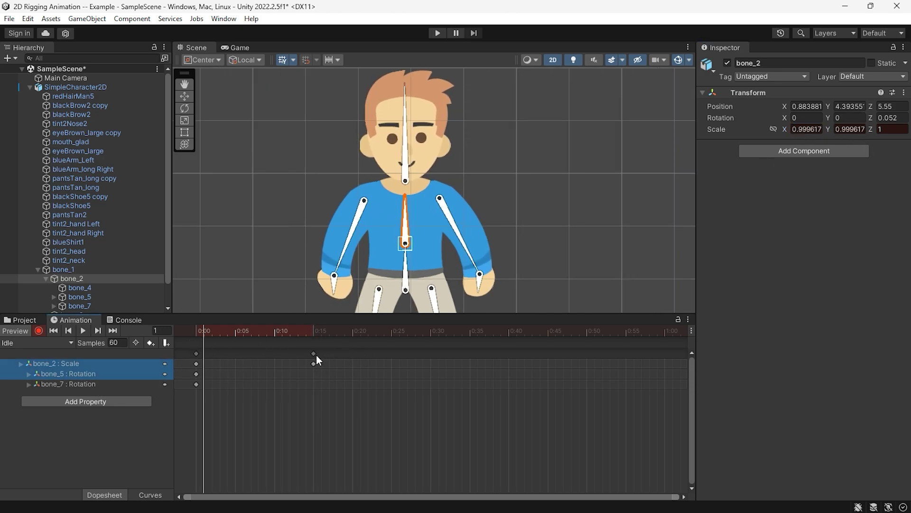
{"action": "left_click_drag", "start_coordinate": [314, 354], "coordinate": [391, 354]}
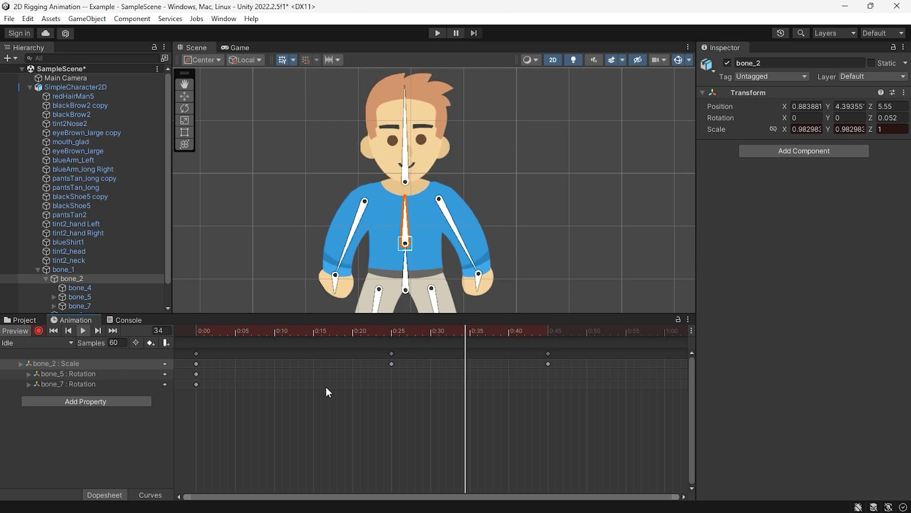
{"action": "left_click", "coordinate": [416, 166]}
{"action": "scroll", "coordinate": [415, 166], "scroll_direction": "up", "scroll_amount": 3}
{"action": "left_click_drag", "start_coordinate": [469, 453], "coordinate": [503, 388]}
{"action": "scroll", "coordinate": [504, 388], "scroll_direction": "down", "scroll_amount": 3}
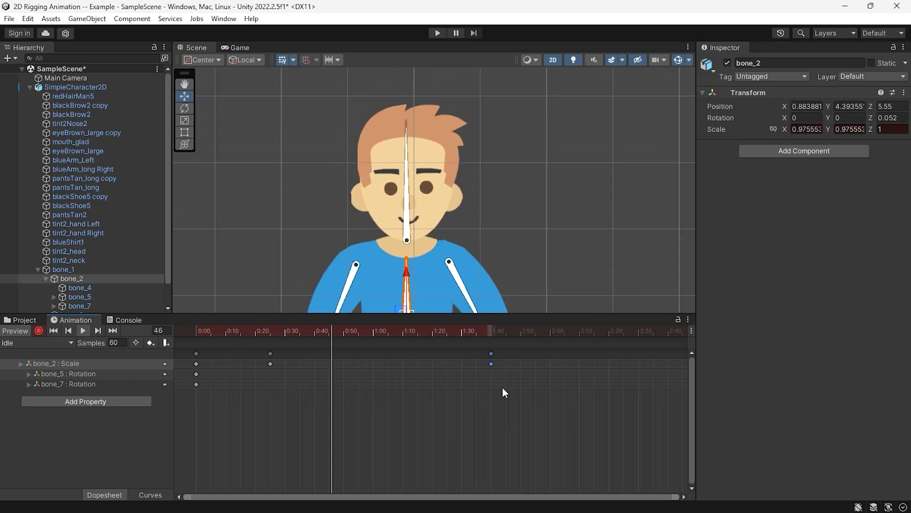
Settle the last keys at 1:00 and key bone_9 leg rotations around frames 30 and 70
{"action": "left_click_drag", "start_coordinate": [370, 349], "coordinate": [379, 351]}
{"action": "left_click", "coordinate": [549, 332]}
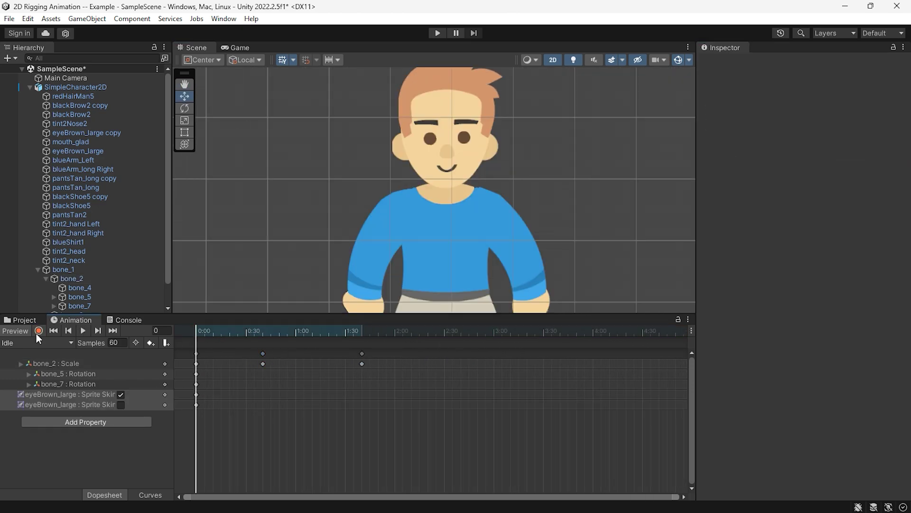
{"action": "left_click_drag", "start_coordinate": [345, 334], "coordinate": [248, 337]}
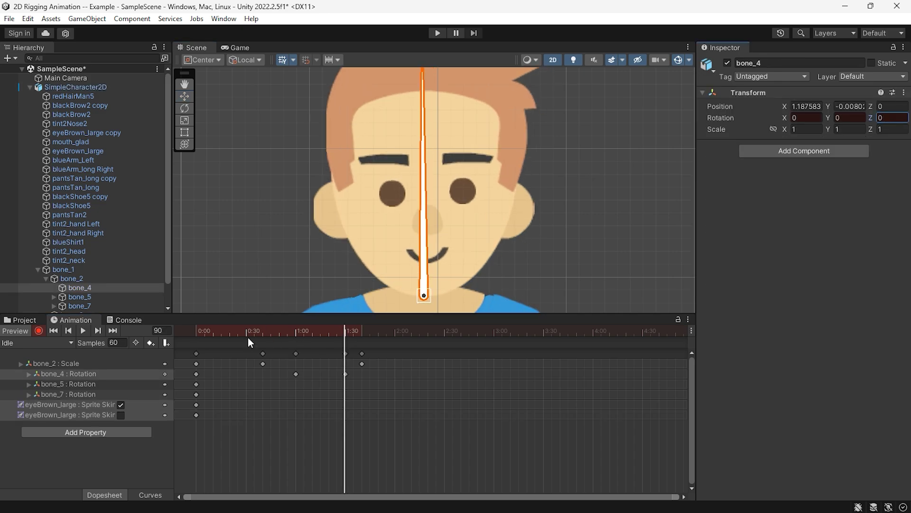
{"action": "scroll", "coordinate": [500, 219], "scroll_direction": "down", "scroll_amount": 3}
{"action": "scroll", "coordinate": [501, 219], "scroll_direction": "up", "scroll_amount": 2}
{"action": "left_click_drag", "start_coordinate": [478, 201], "coordinate": [469, 185]}
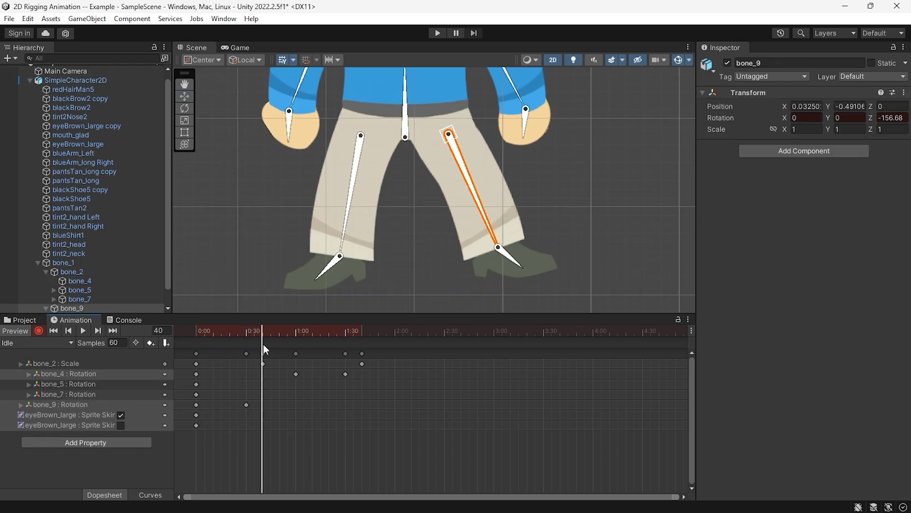
{"action": "key", "text": "ctrl+z"}
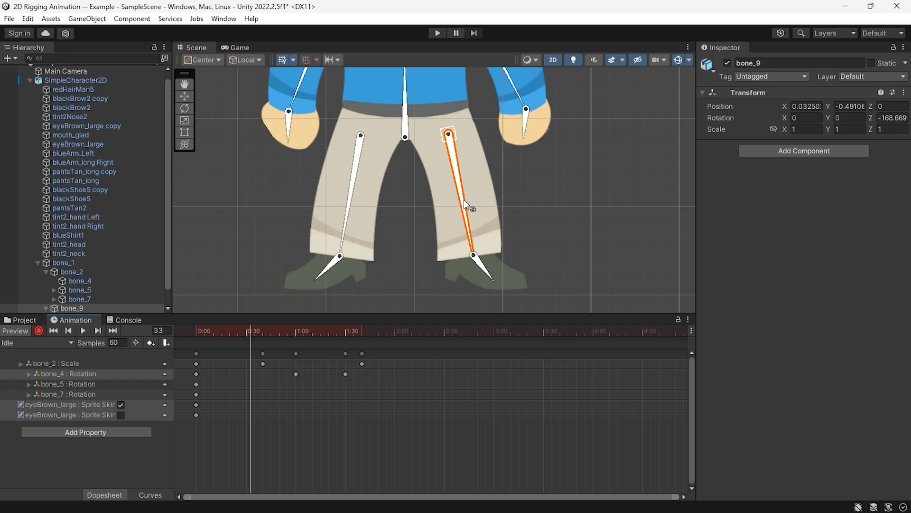
{"action": "left_click_drag", "start_coordinate": [463, 199], "coordinate": [444, 224]}
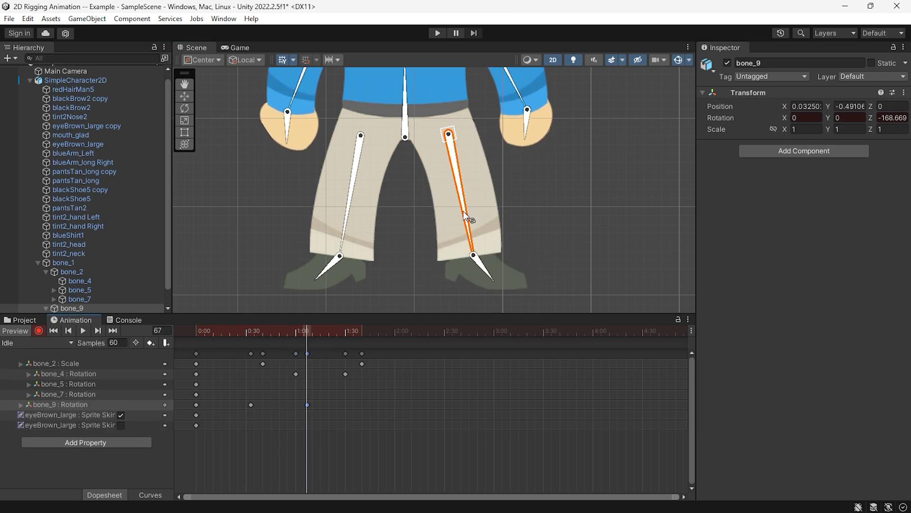
{"action": "left_click_drag", "start_coordinate": [236, 331], "coordinate": [312, 332]}
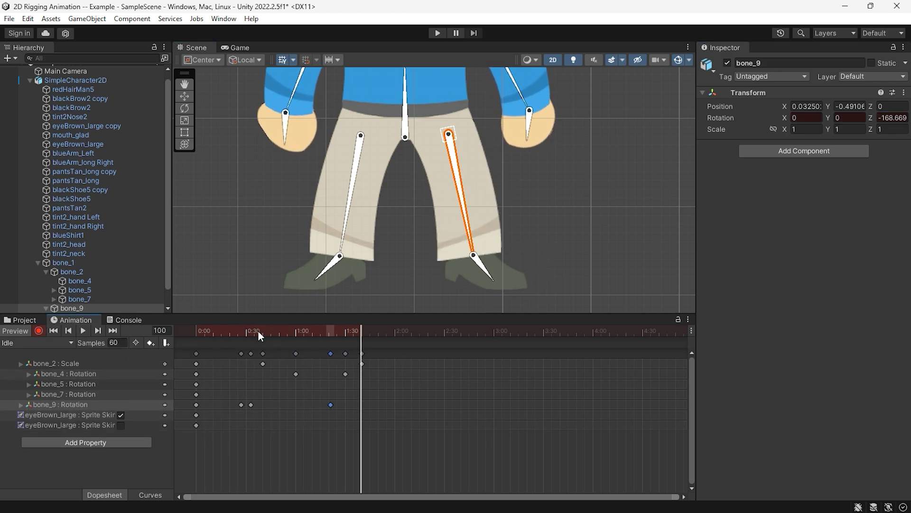
{"action": "scroll", "coordinate": [521, 207], "scroll_direction": "down", "scroll_amount": 3}
{"action": "scroll", "coordinate": [447, 229], "scroll_direction": "up", "scroll_amount": 3}
Key a bone_2 torso tilt rotation, then return the timeline to the first frame
{"action": "left_click", "coordinate": [515, 233]}
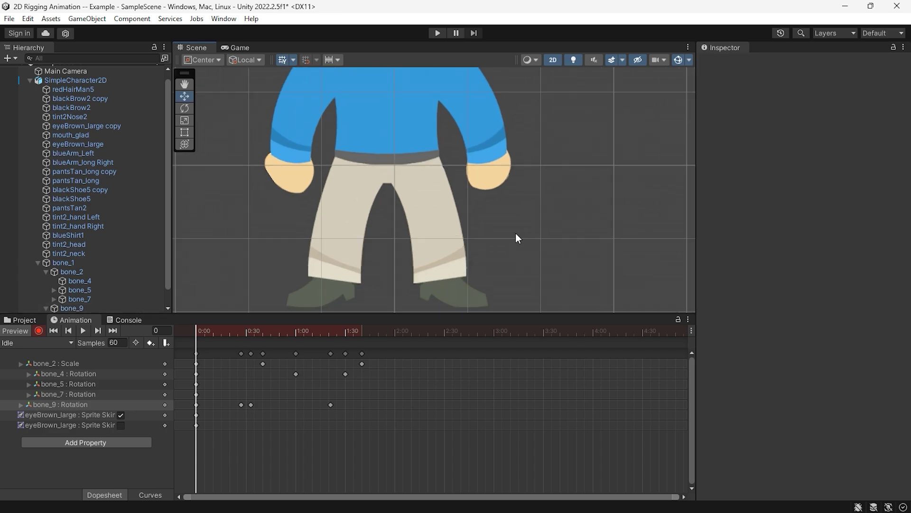
{"action": "left_click", "coordinate": [295, 331]}
{"action": "left_click_drag", "start_coordinate": [392, 165], "coordinate": [399, 146]}
{"action": "left_click", "coordinate": [345, 332]}
{"action": "scroll", "coordinate": [409, 225], "scroll_direction": "down", "scroll_amount": 3}
{"action": "key", "text": "shift+comma"}
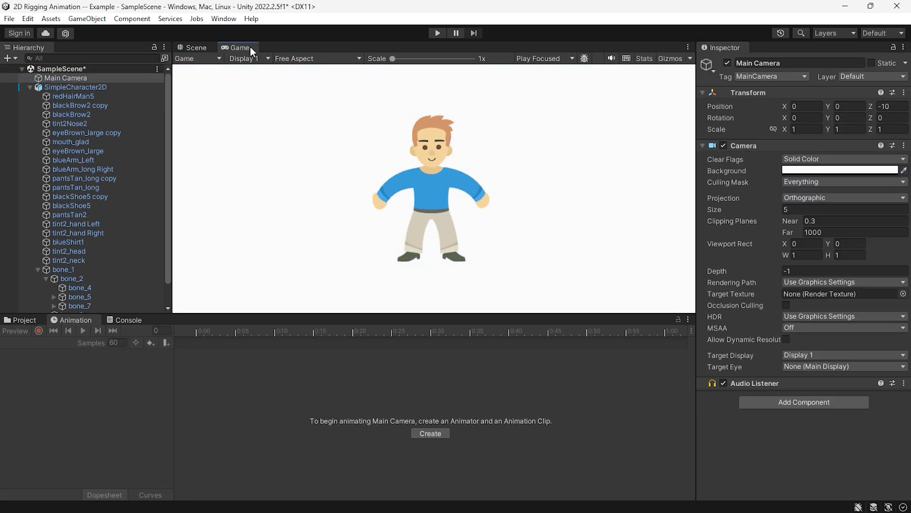
Preview the Idle clip playback on SimpleCharacter2D, then delete the bone_9 rotation track
{"action": "left_click", "coordinate": [75, 87]}
{"action": "left_click", "coordinate": [37, 269]}
{"action": "left_click", "coordinate": [89, 331]}
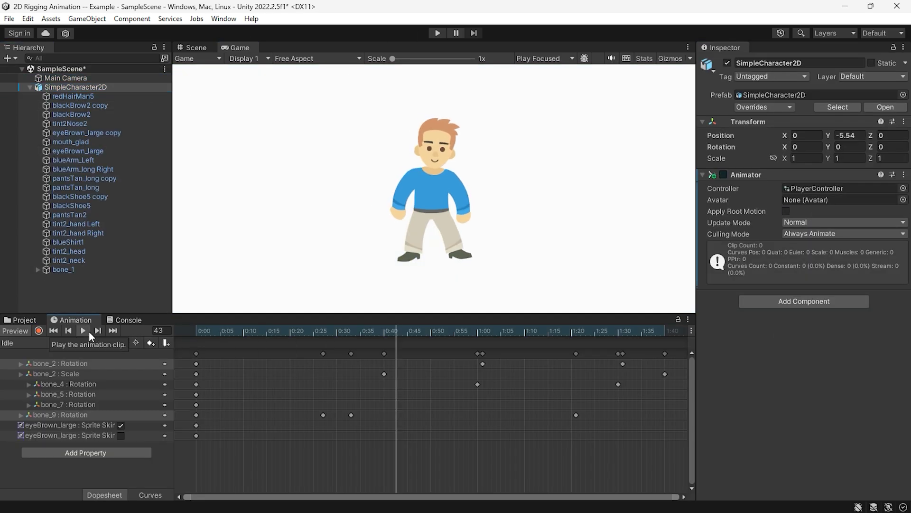
{"action": "left_click", "coordinate": [89, 331]}
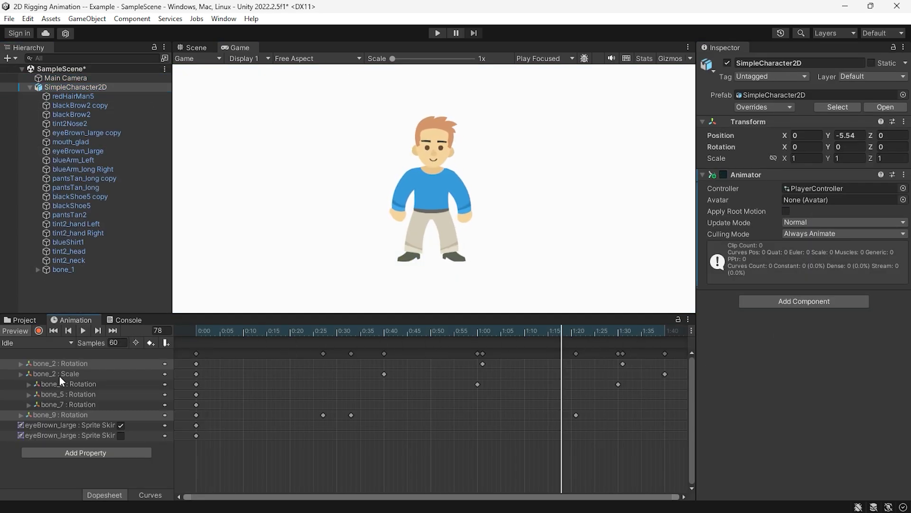
{"action": "left_click", "coordinate": [64, 364]}
{"action": "left_click", "coordinate": [382, 333]}
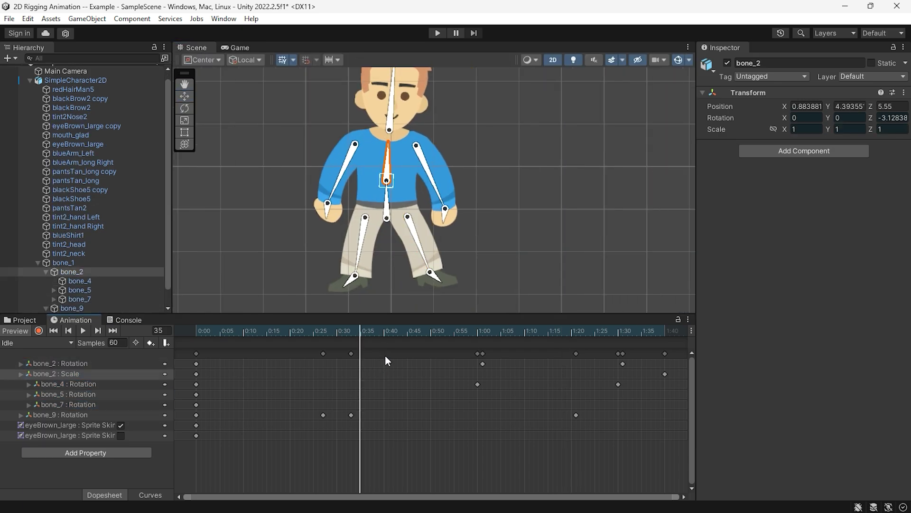
{"action": "left_click", "coordinate": [69, 414]}
{"action": "key", "text": "Delete"}
Enter Play mode to watch the Idle clip, then make the Rainbow Jump demo ball jump
{"action": "key", "text": "ctrl+p"}
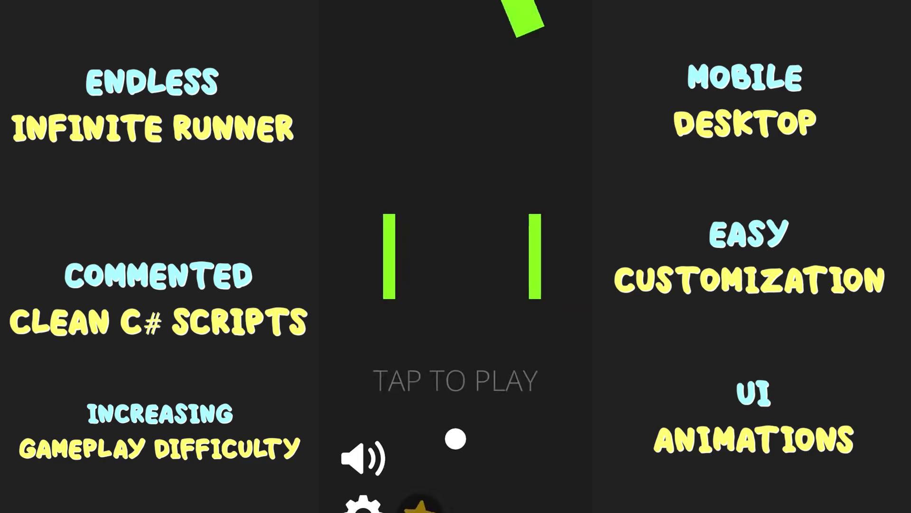
{"action": "left_click", "coordinate": [517, 446]}
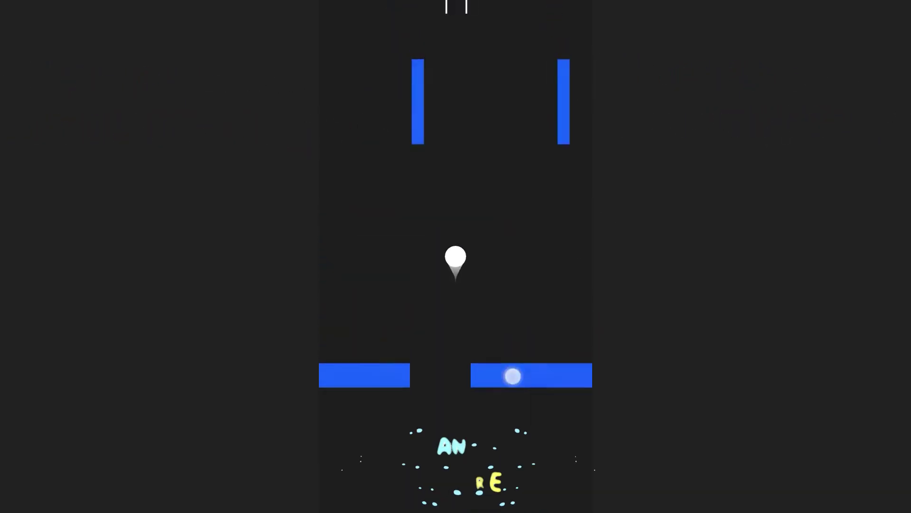
{"action": "left_click", "coordinate": [501, 380]}
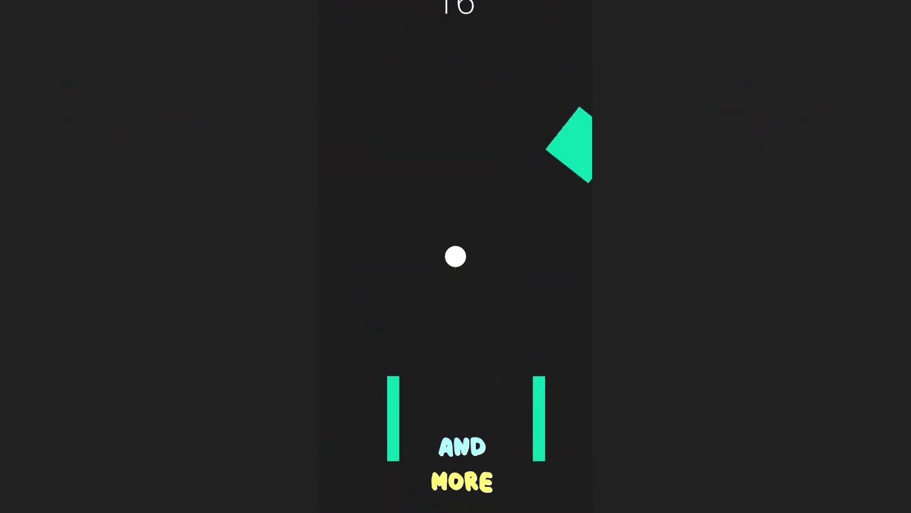
{"action": "left_click", "coordinate": [503, 377]}
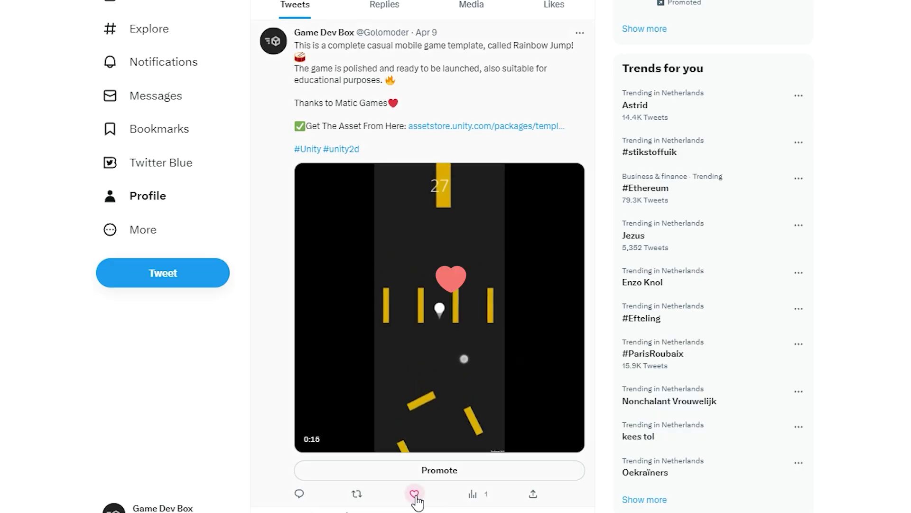
Give the Rainbow Jump template tweet one like and one retweet
{"action": "left_click", "coordinate": [414, 495]}
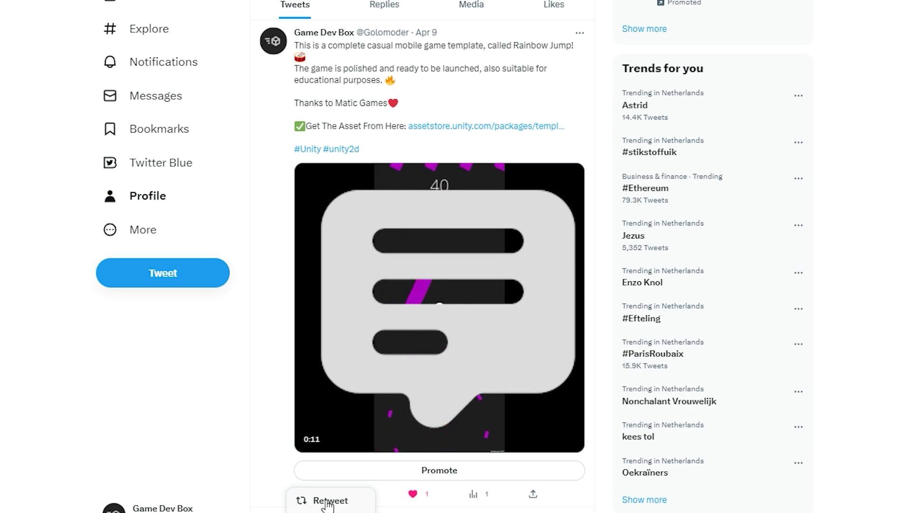
{"action": "left_click", "coordinate": [330, 502]}
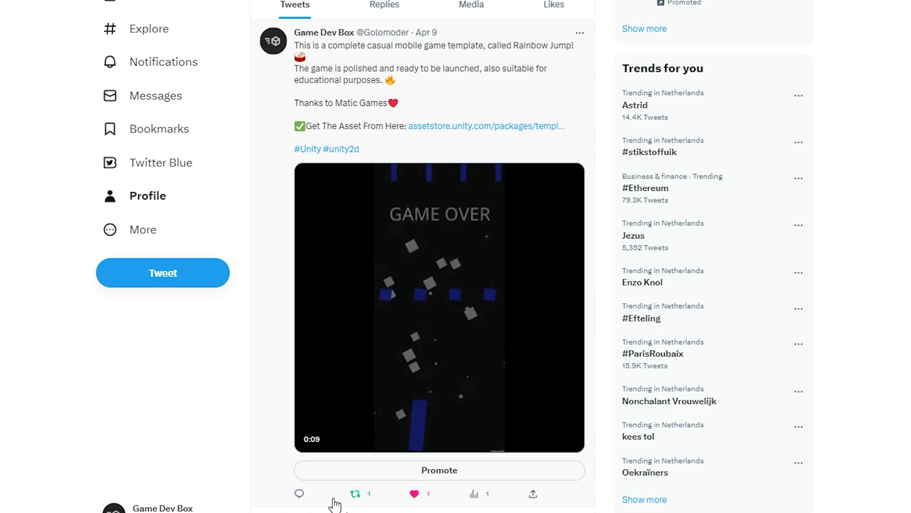